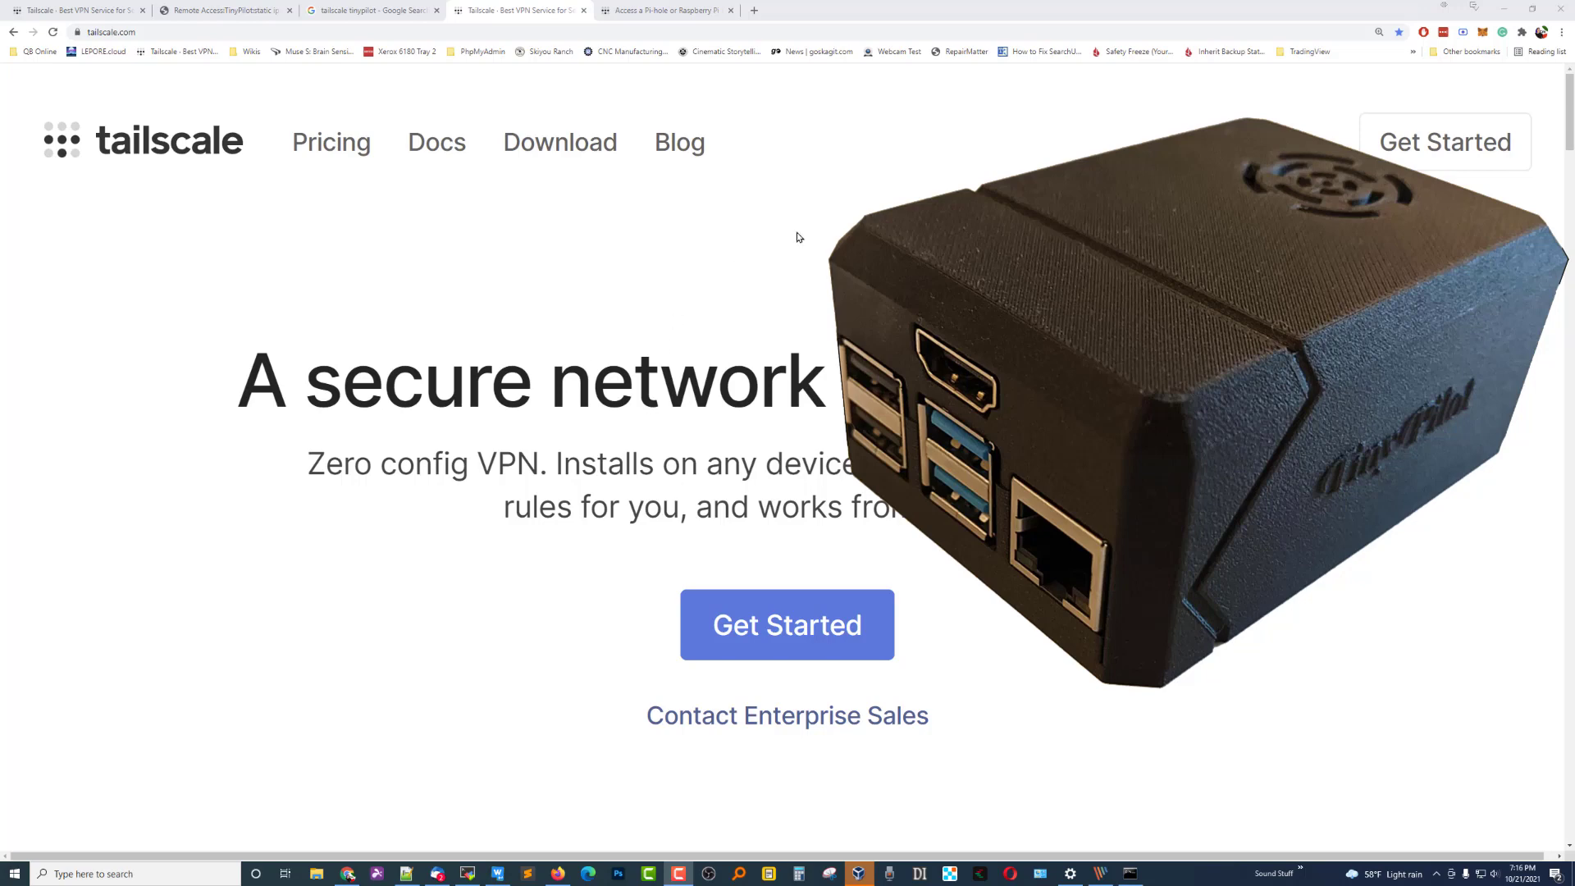
# Step: Open the Tailscale sign-up page and review the list of supported SSO identity providers
pyautogui.click(1421, 161)
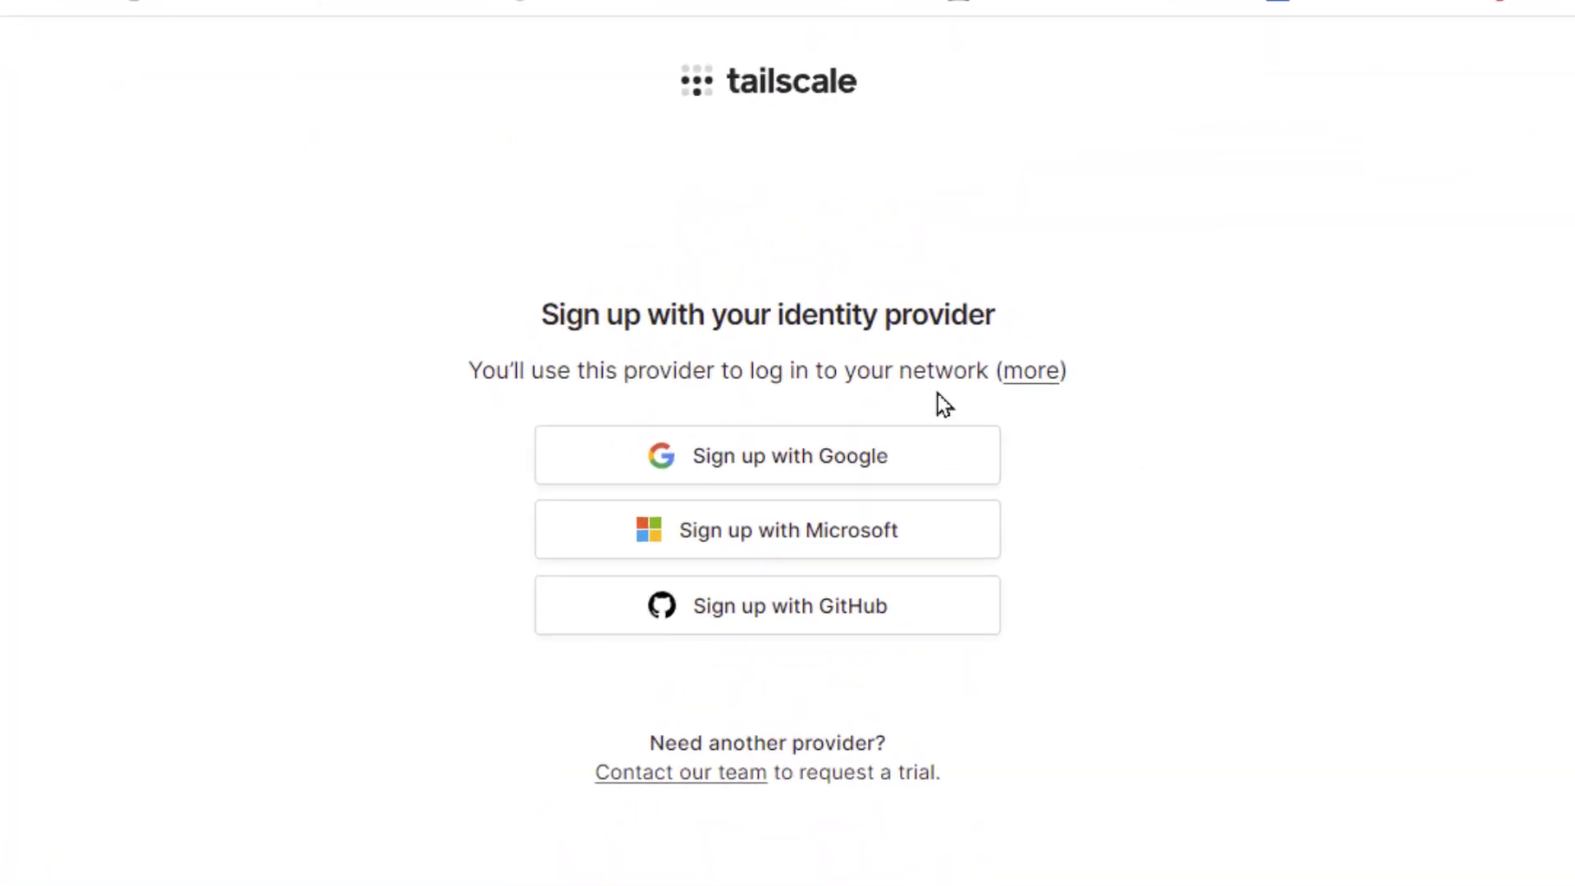
pyautogui.click(1036, 374)
pyautogui.scroll(-3, 788, 443)
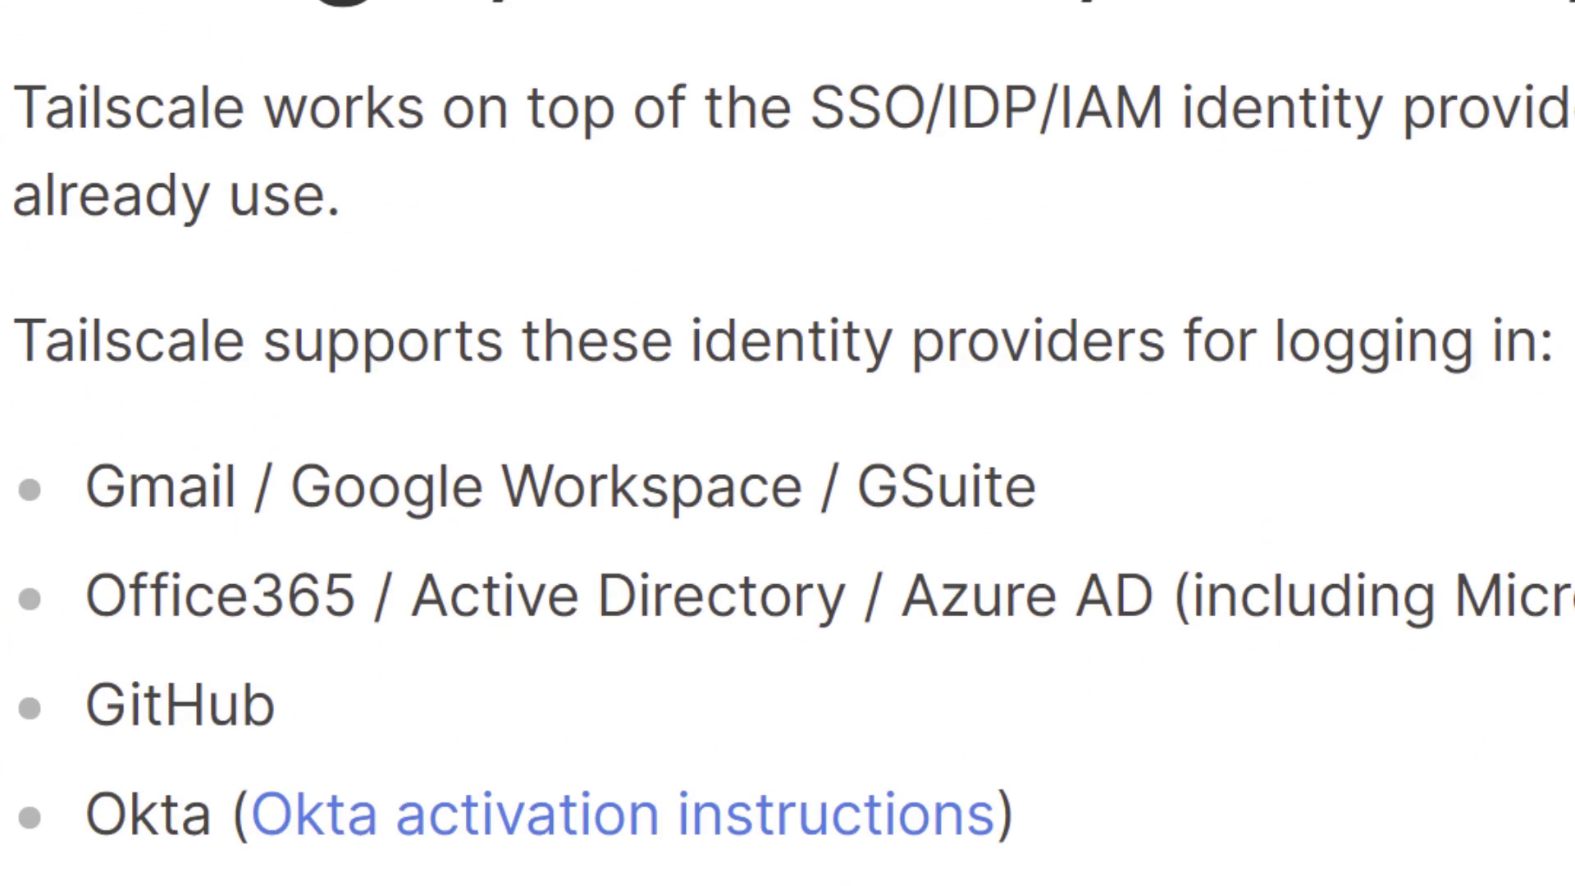
pyautogui.scroll(-5, 788, 443)
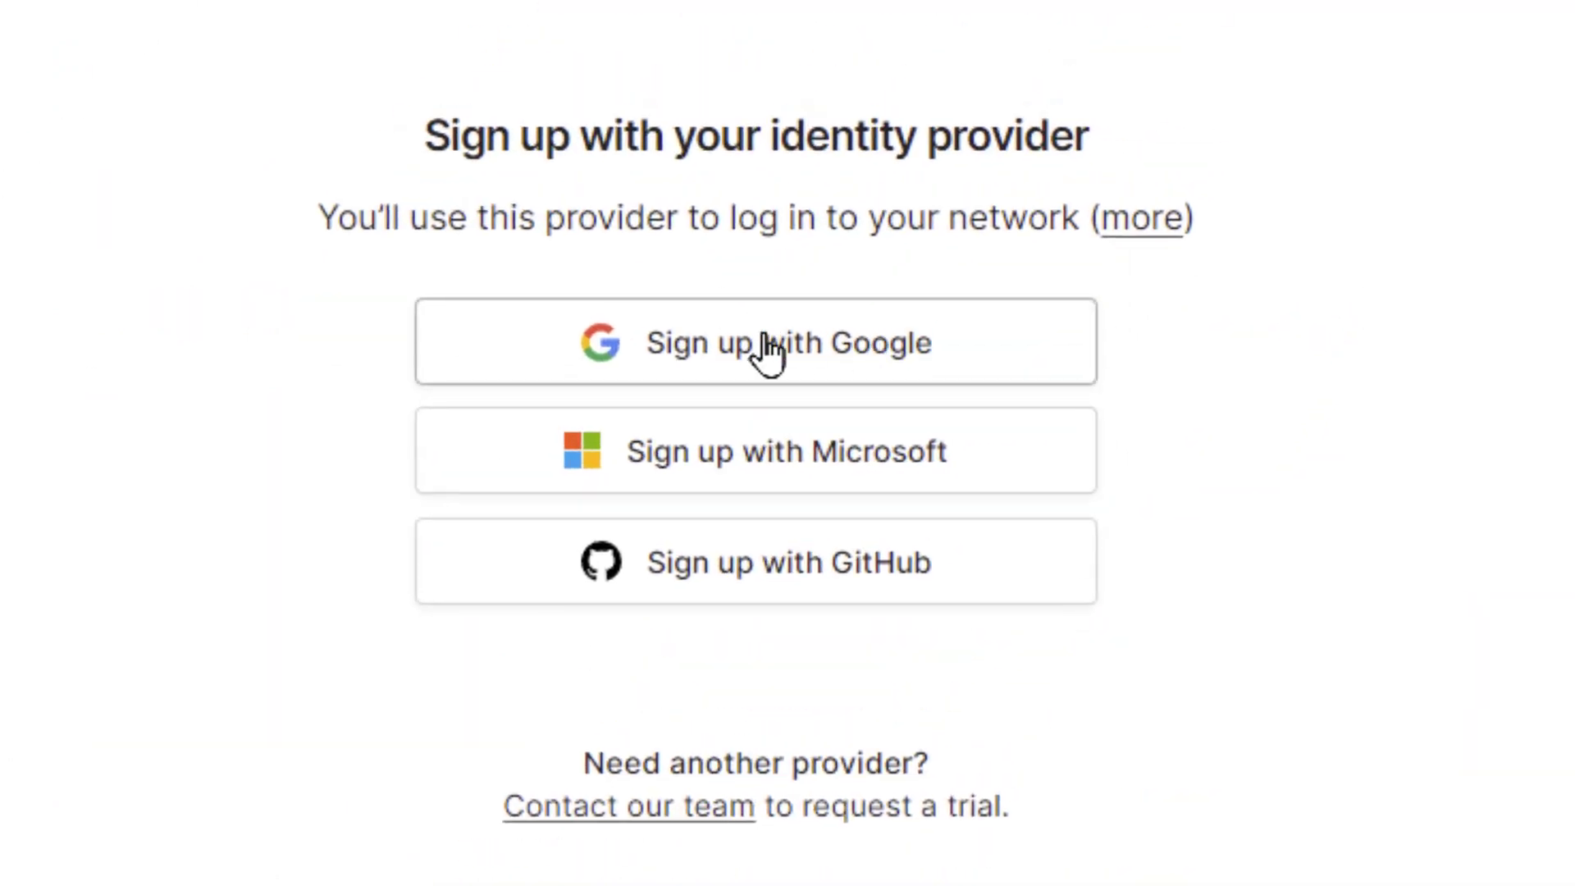
# Step: Sign up with a Google account and go to the Tailscale for Windows download page
pyautogui.click(766, 343)
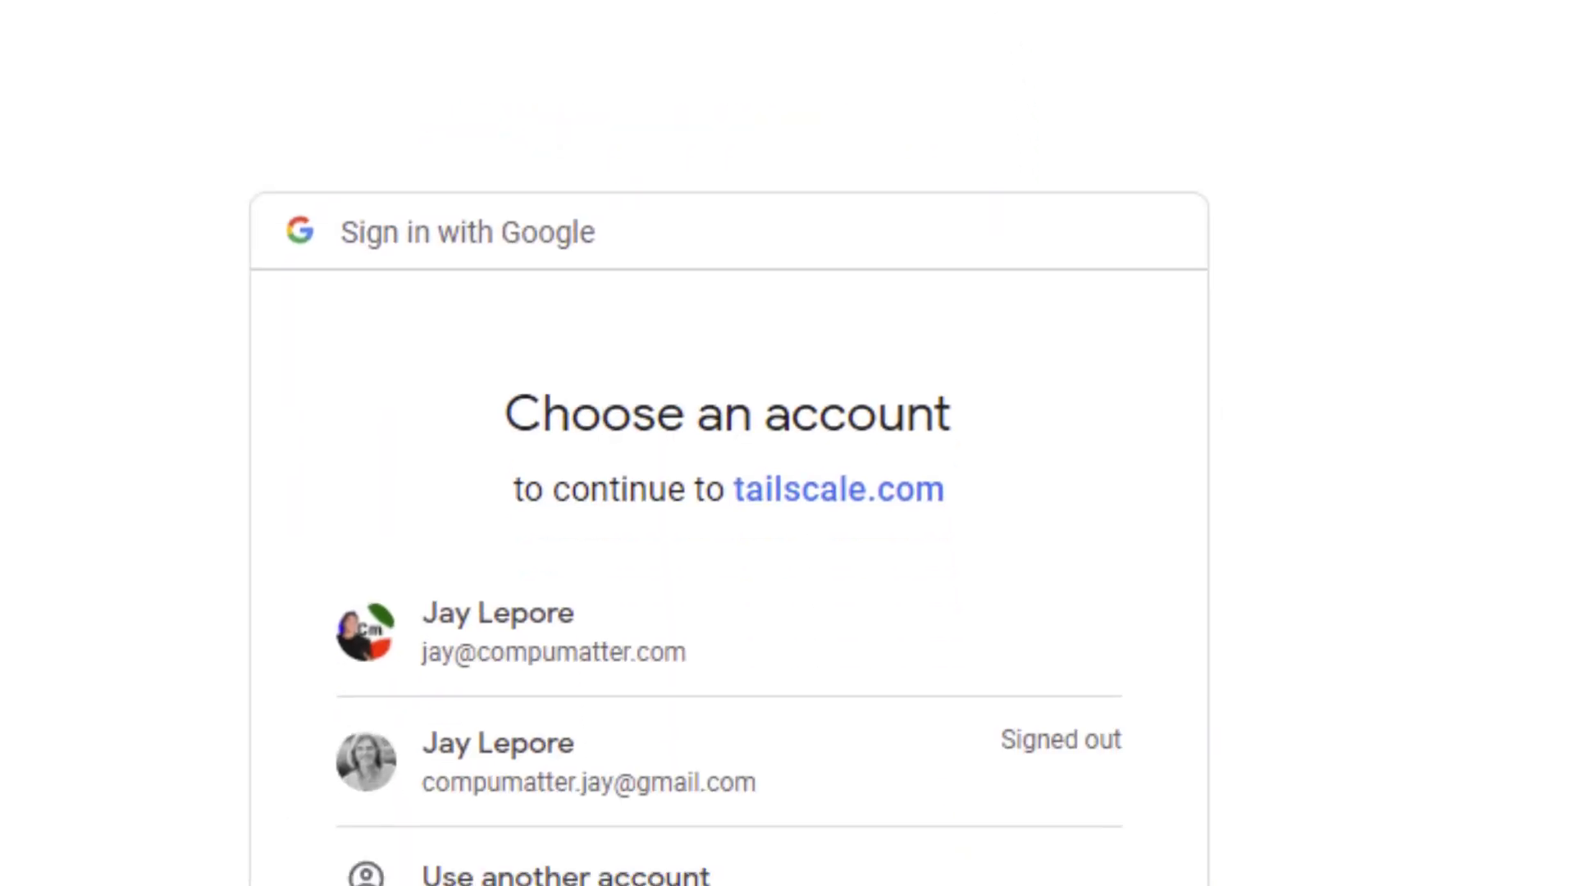
pyautogui.click(571, 440)
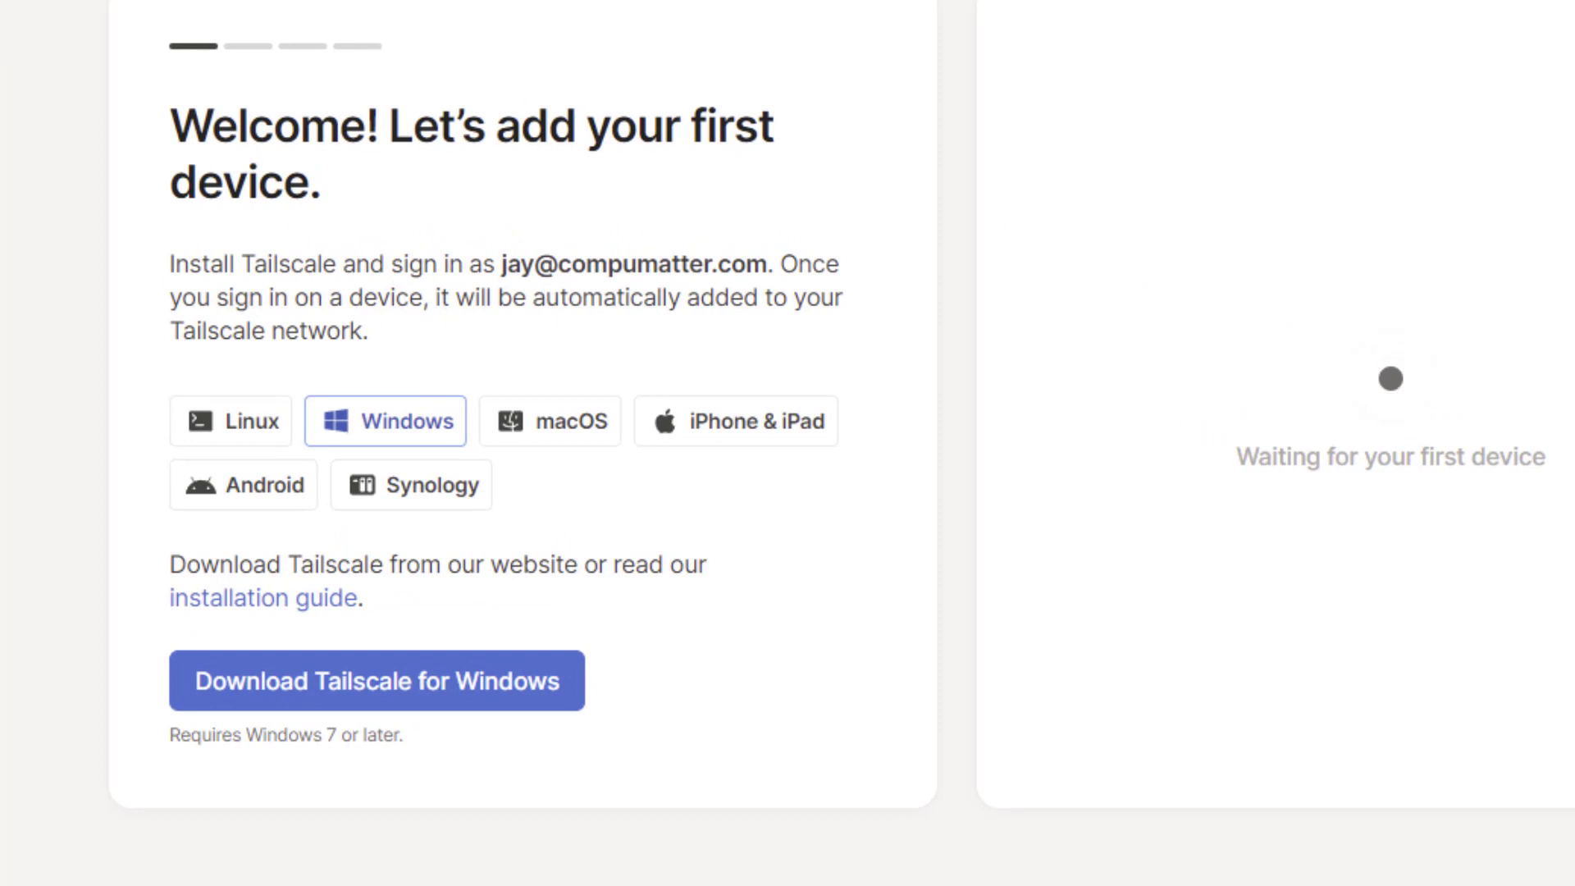
pyautogui.click(308, 673)
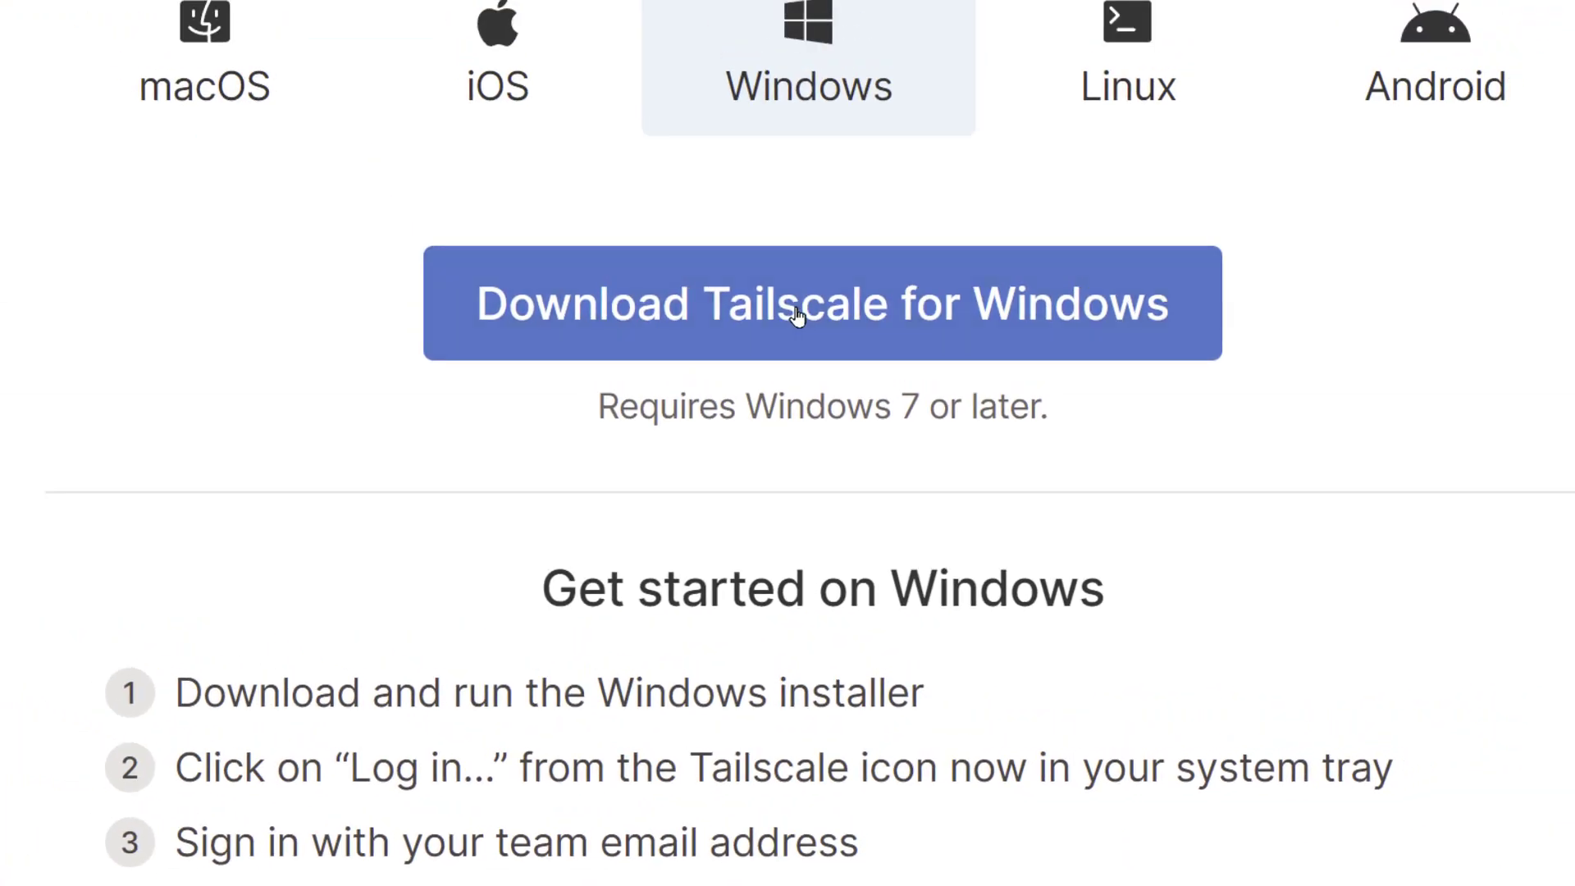
# Step: Download tailscale-ipn-setup.exe and install Tailscale 1.16.1 into the default folder
pyautogui.click(797, 316)
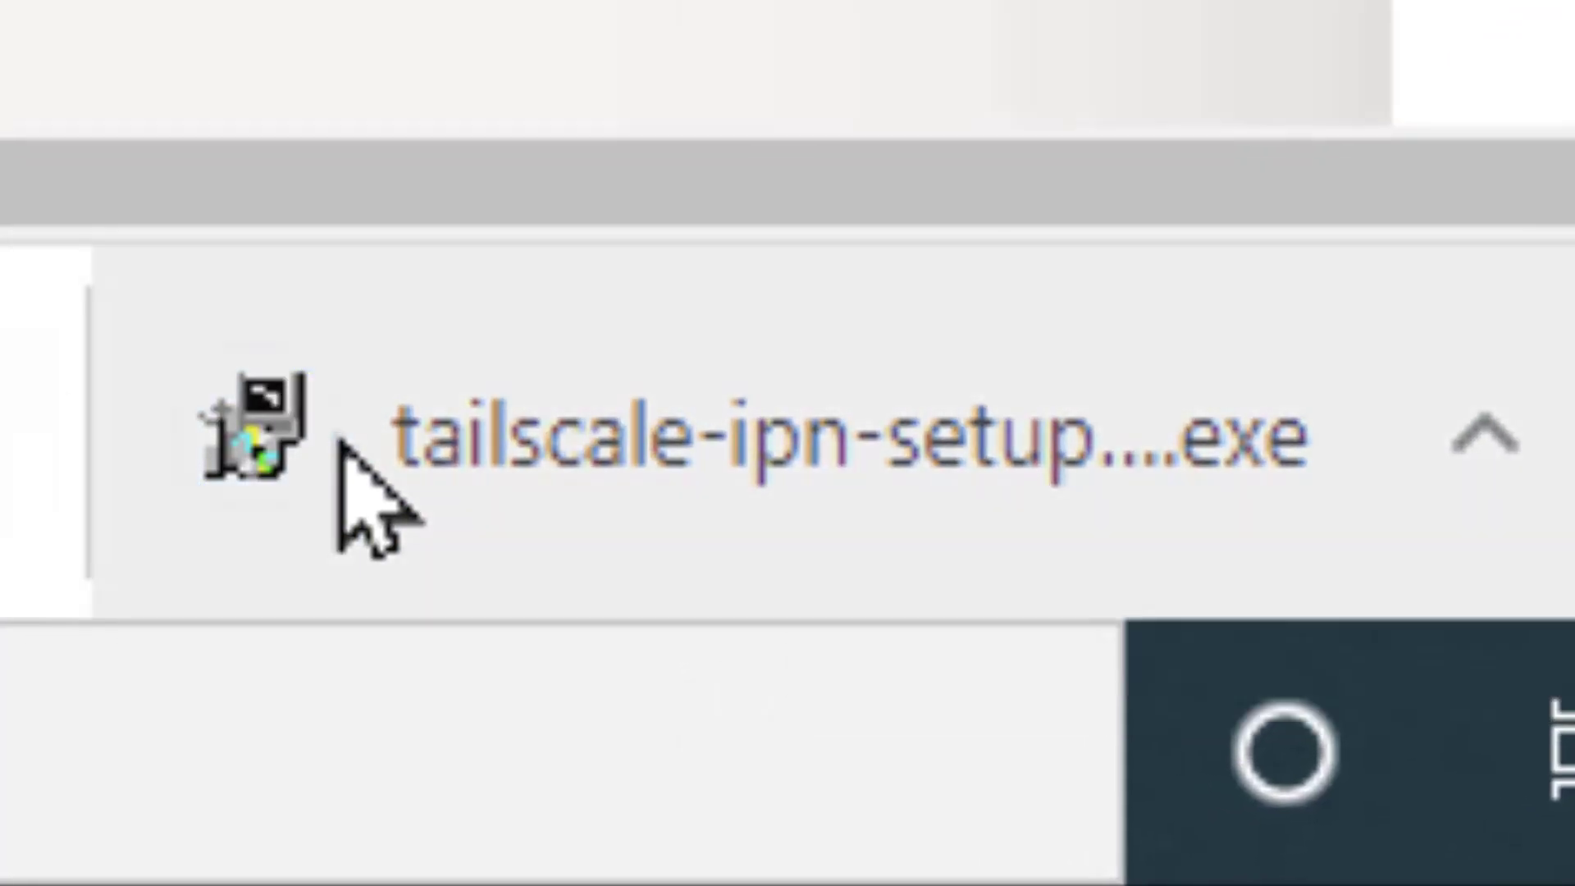
pyautogui.click(352, 493)
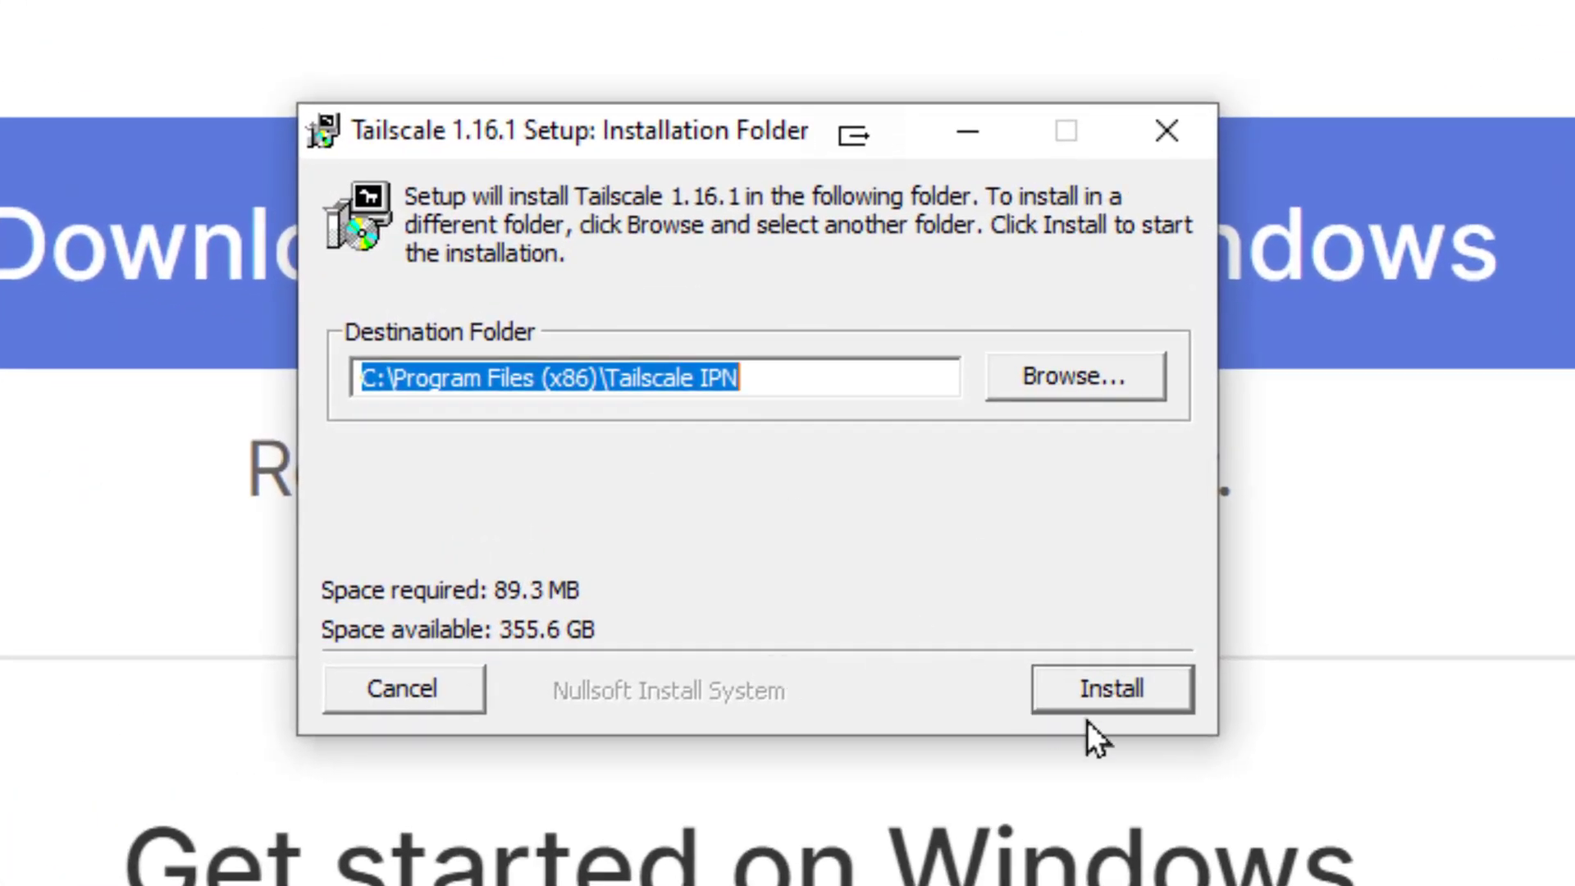
pyautogui.click(1109, 693)
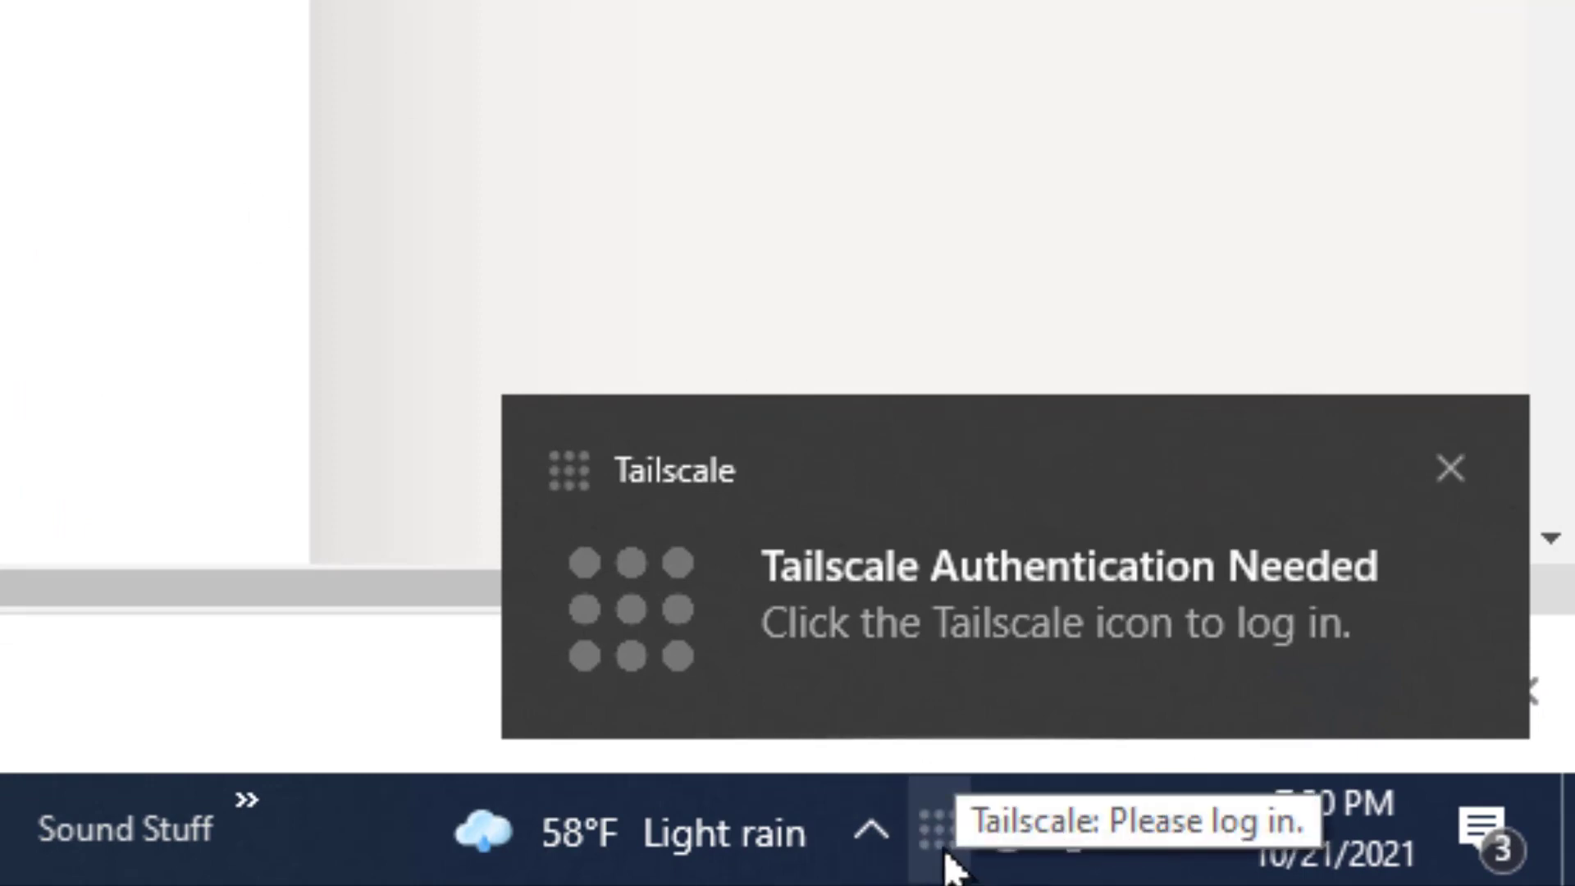
# Step: Log in from the Tailscale tray icon and authorize the laptop through Google sign-in
pyautogui.click(903, 830)
pyautogui.click(1062, 711)
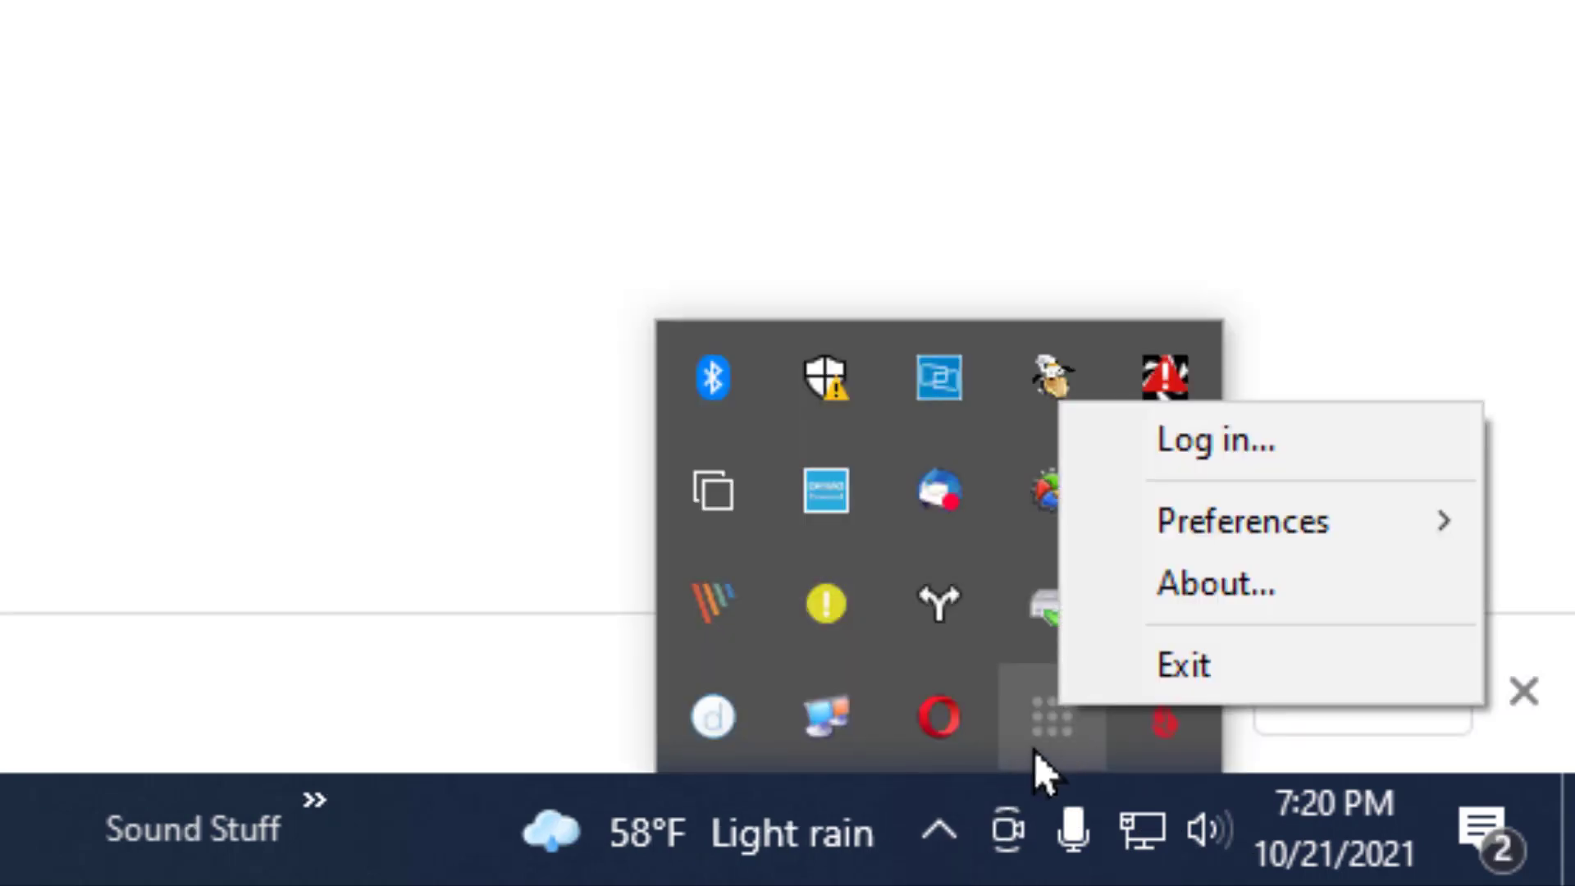
pyautogui.click(1239, 462)
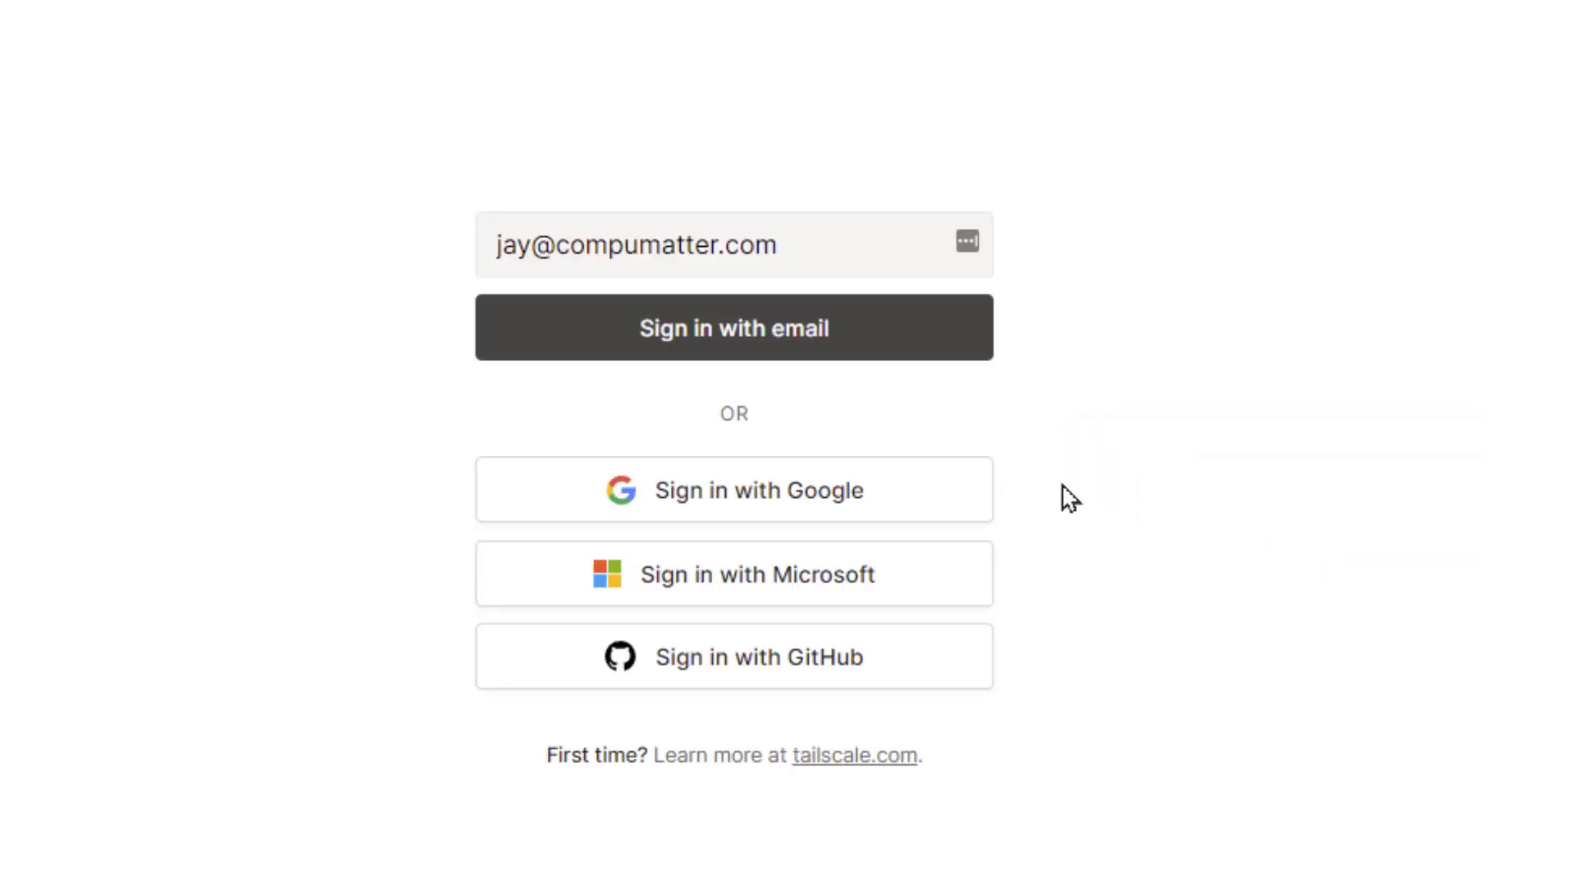
pyautogui.click(681, 481)
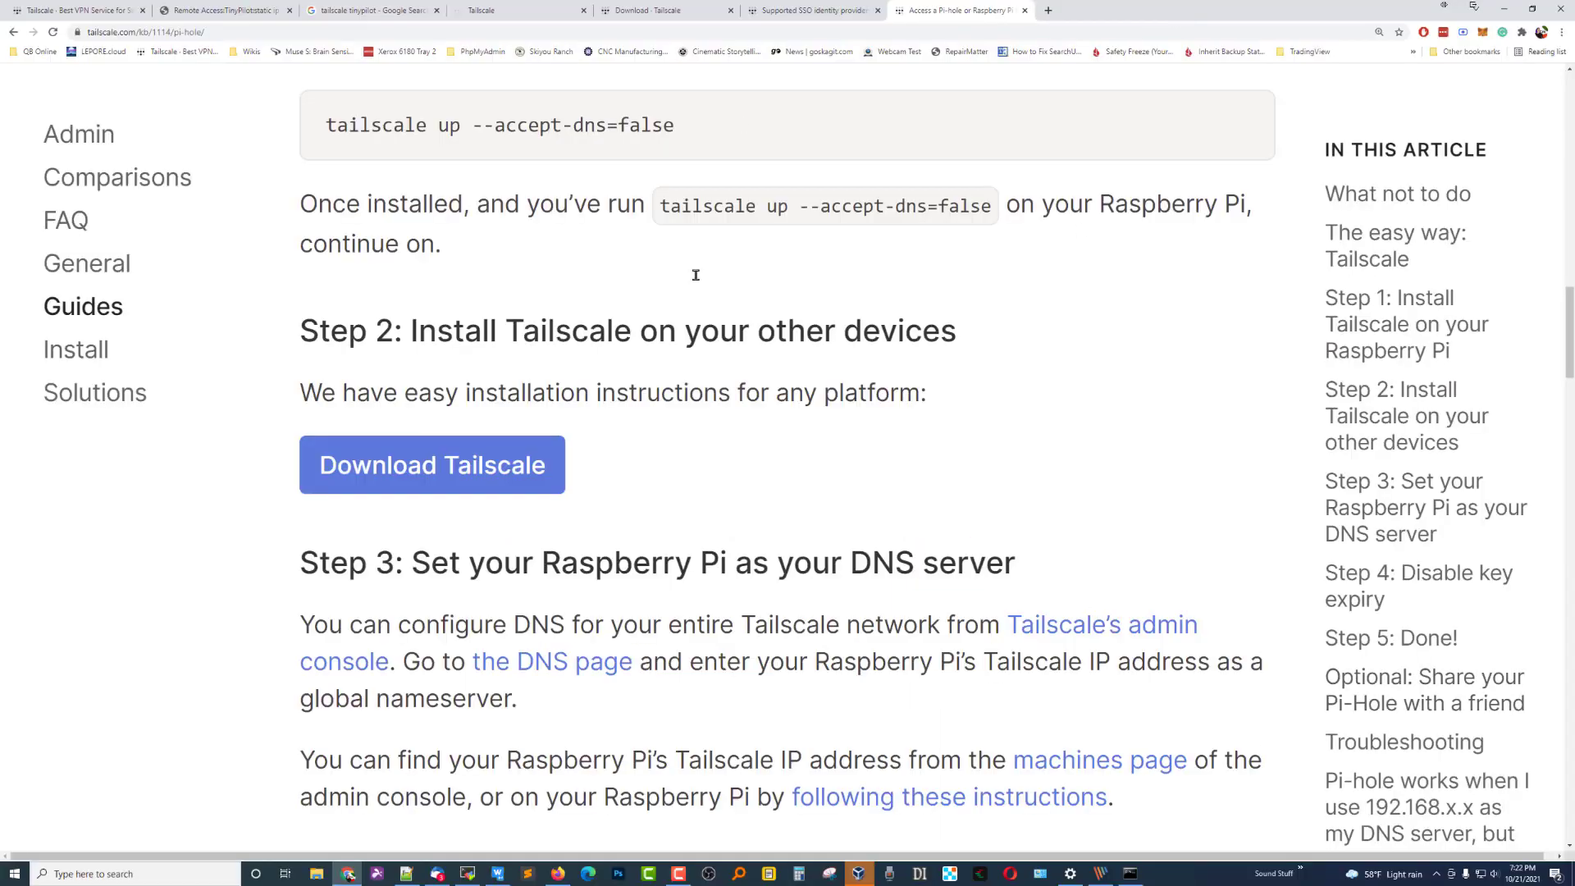
# Step: Check Tailscale's tray status: Connected as webdev-laptop with IP 100.86.209.109
pyautogui.click(1025, 11)
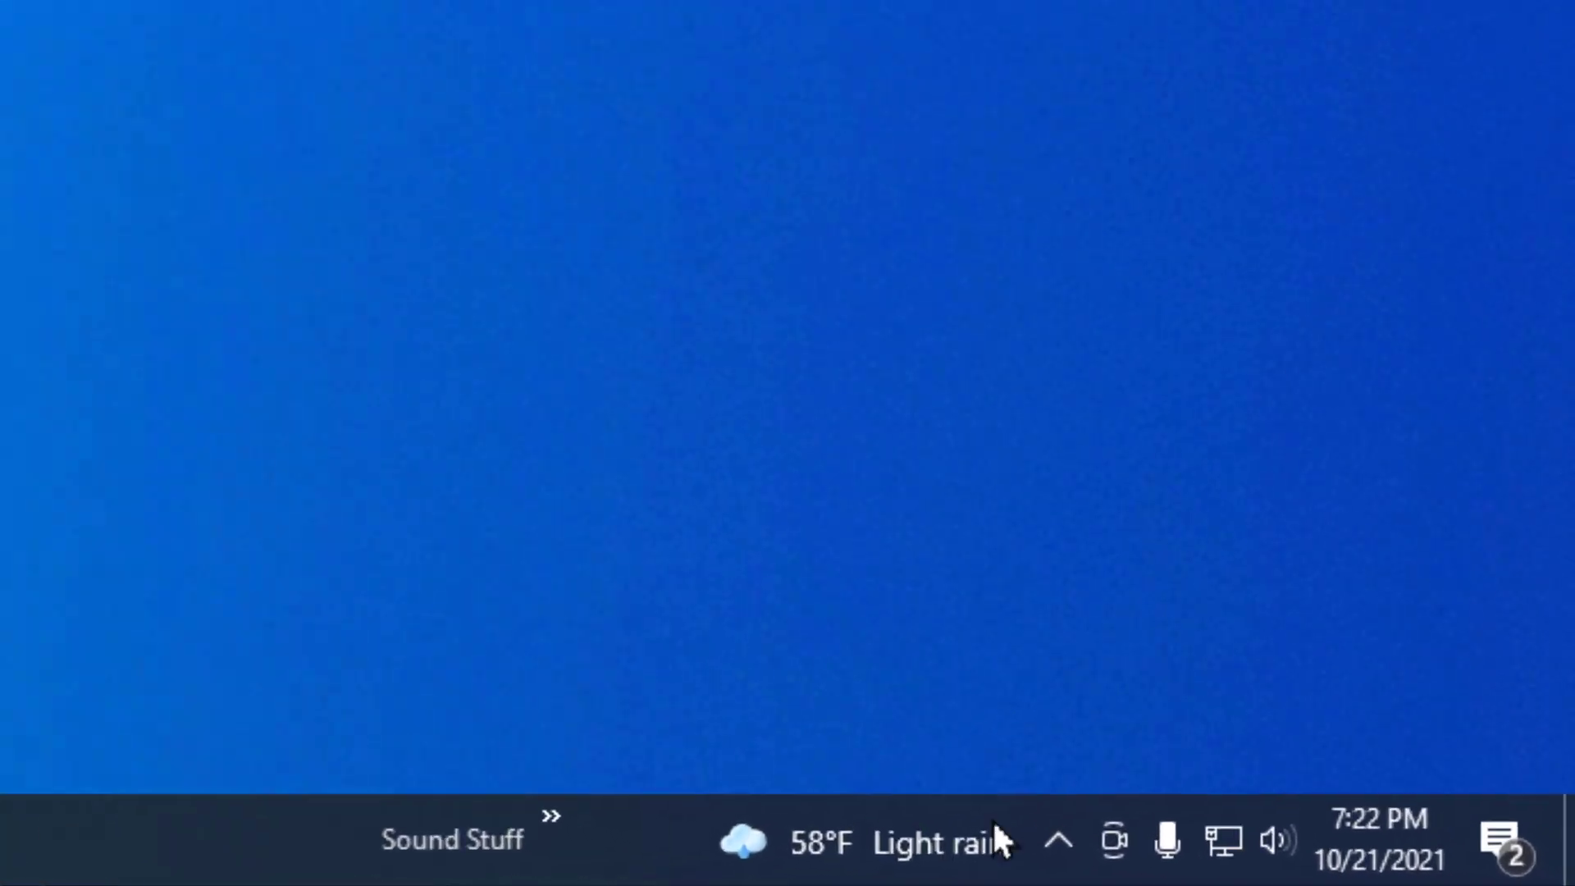
pyautogui.click(1261, 855)
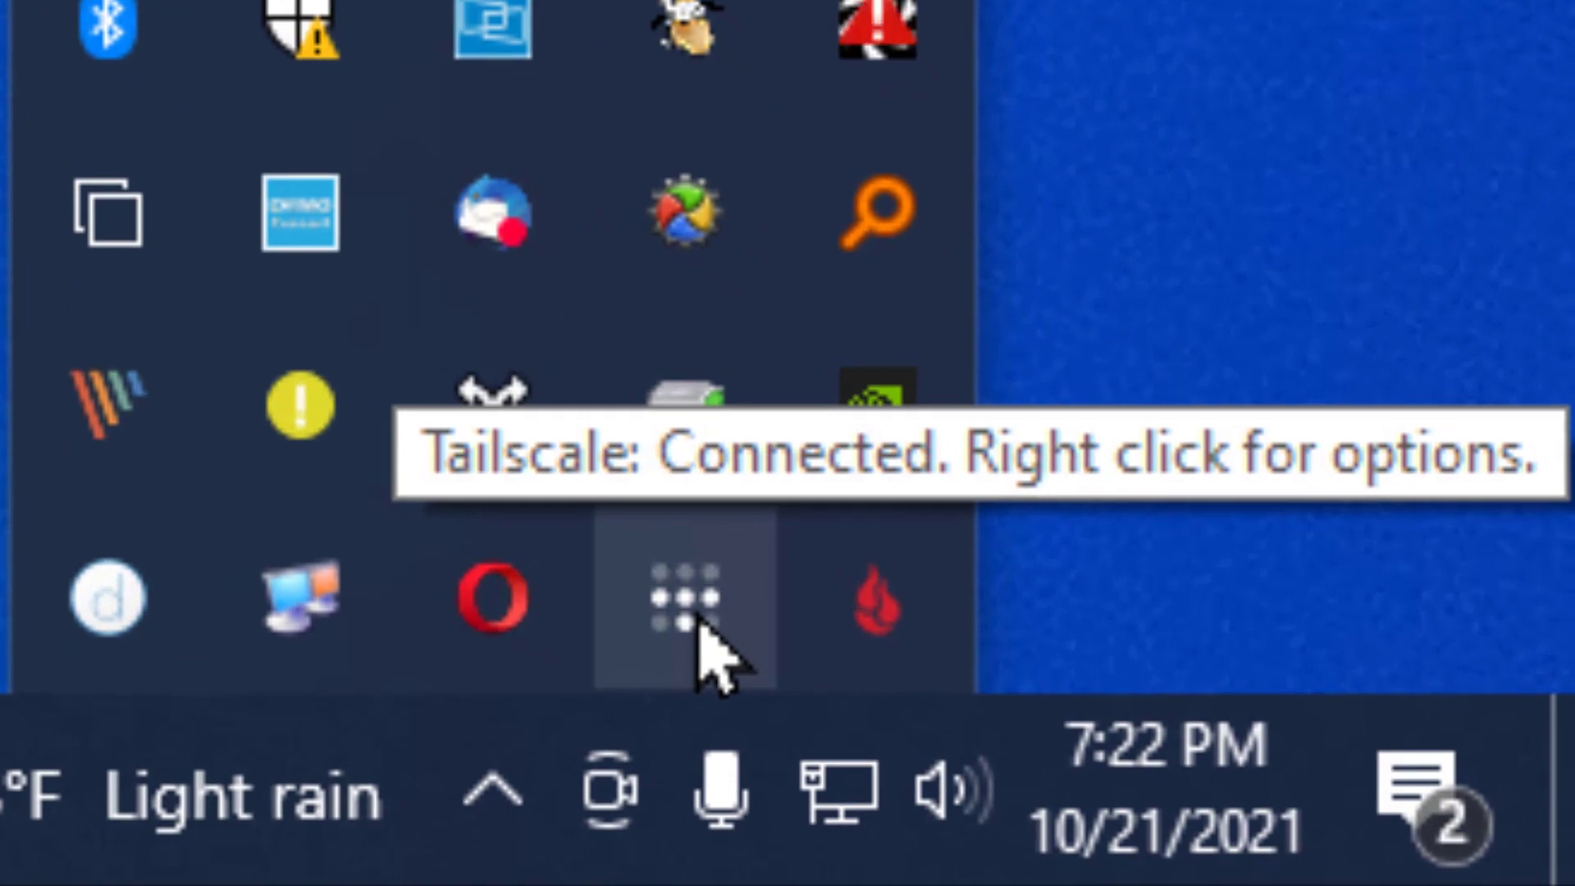
pyautogui.rightClick(702, 631)
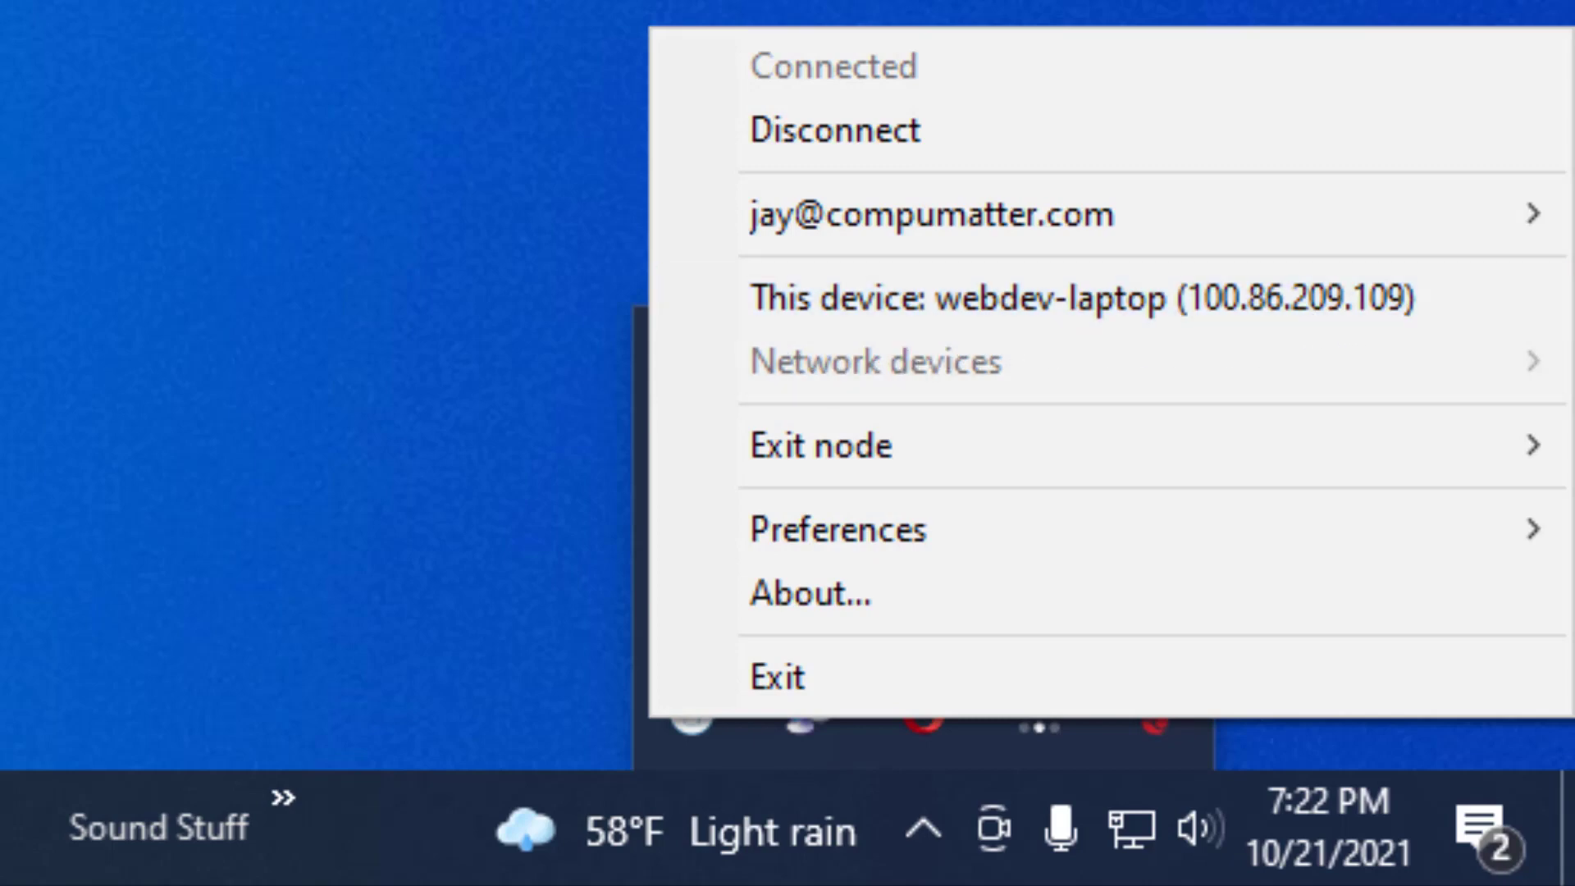
pyautogui.press('Escape')
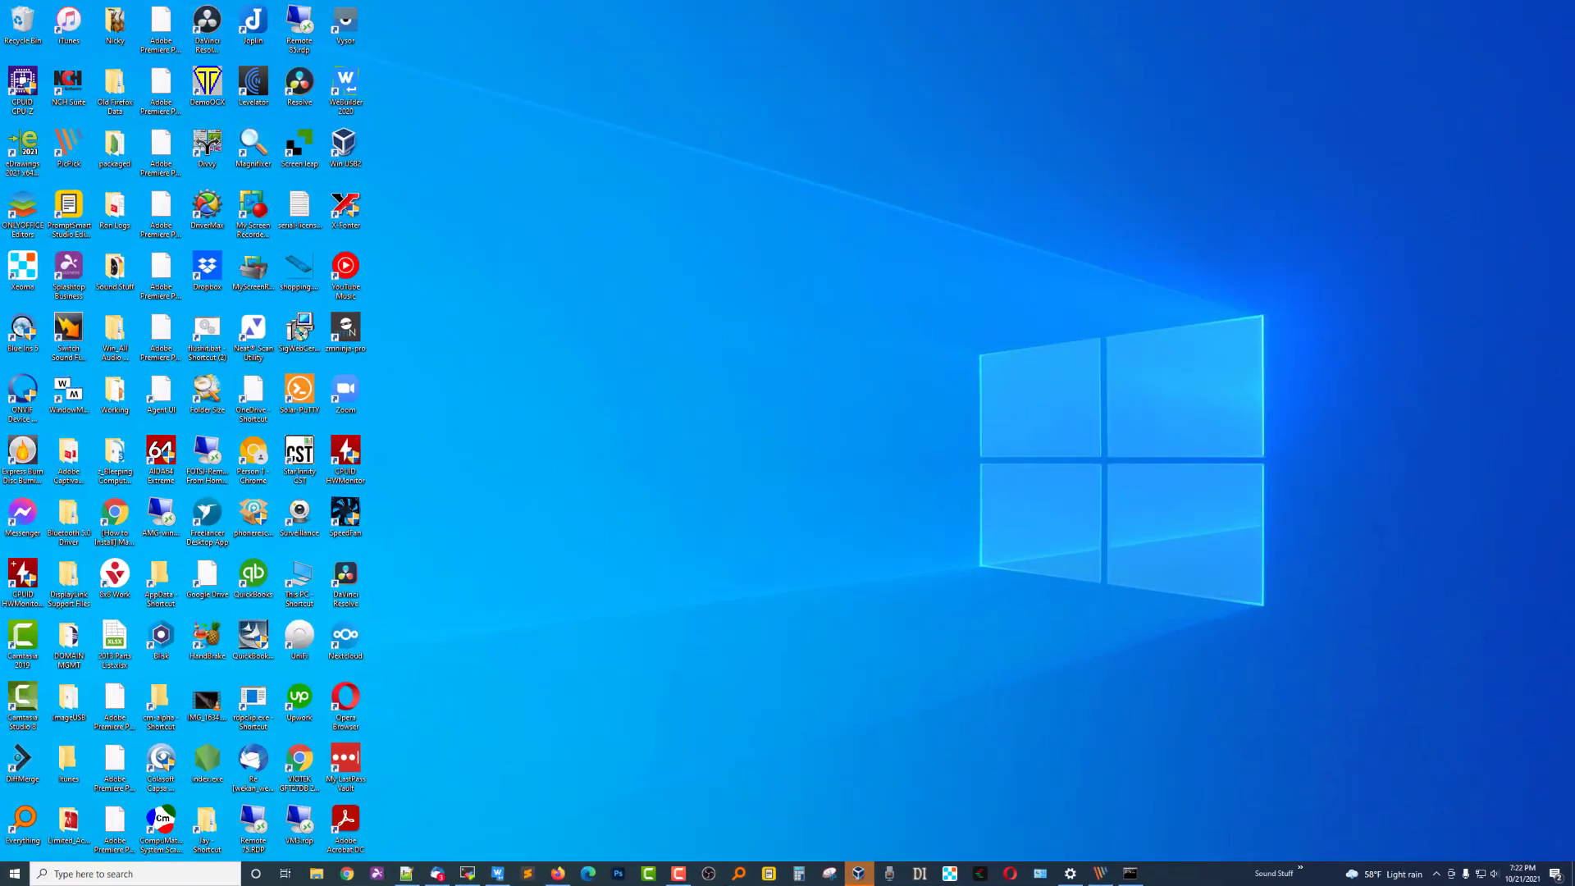
# Step: Maximize MobaXterm and close the TinyPilot-local session tabs 12 and 11
pyautogui.click(468, 873)
pyautogui.doubleClick(763, 125)
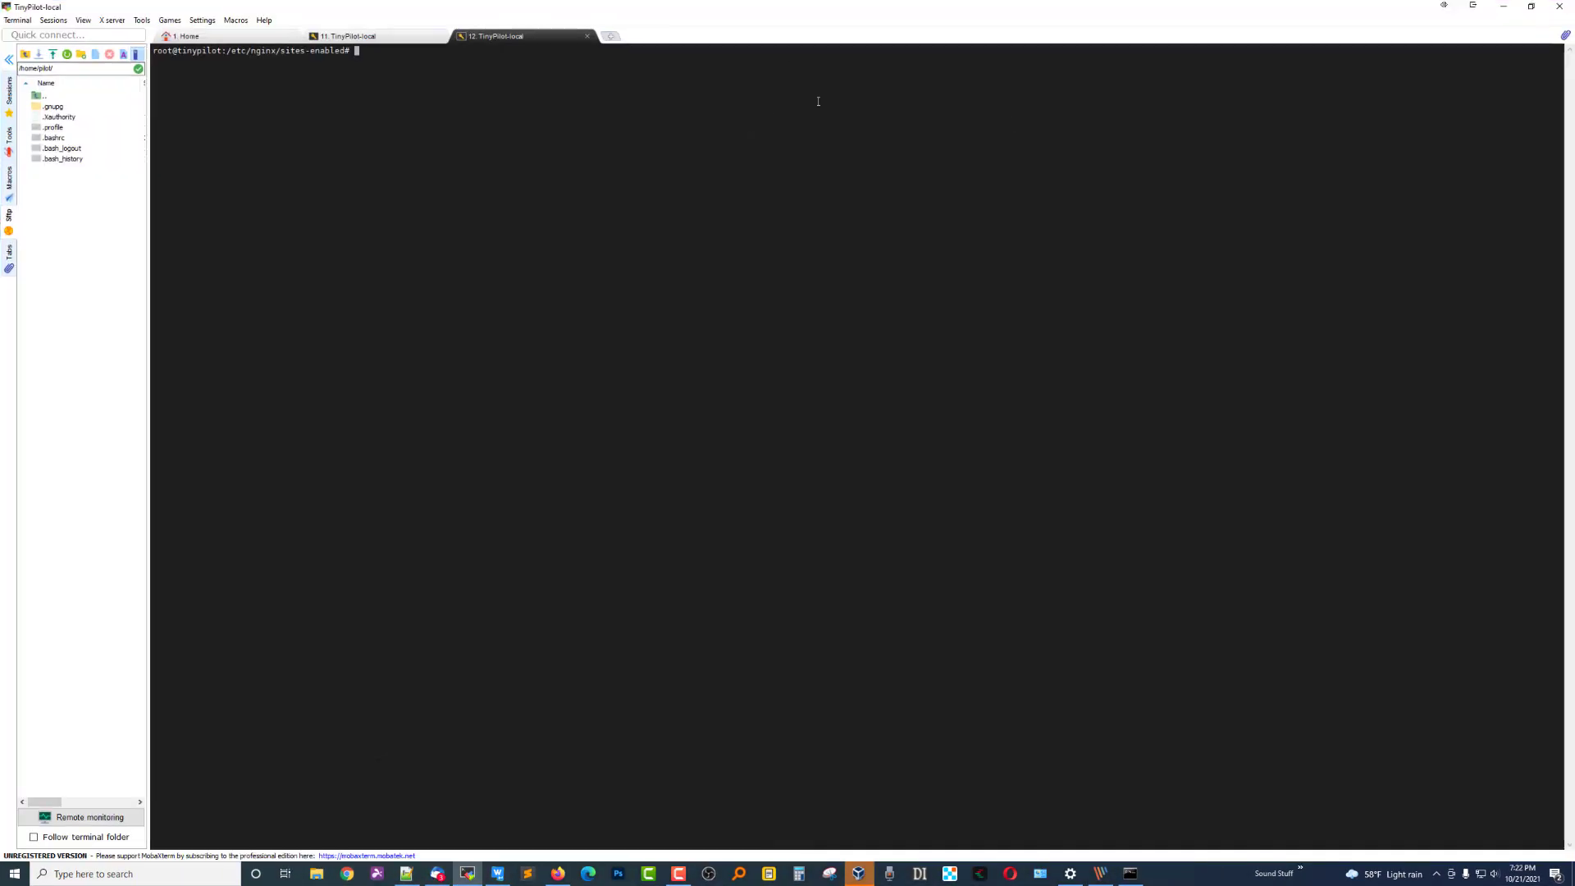
pyautogui.click(585, 36)
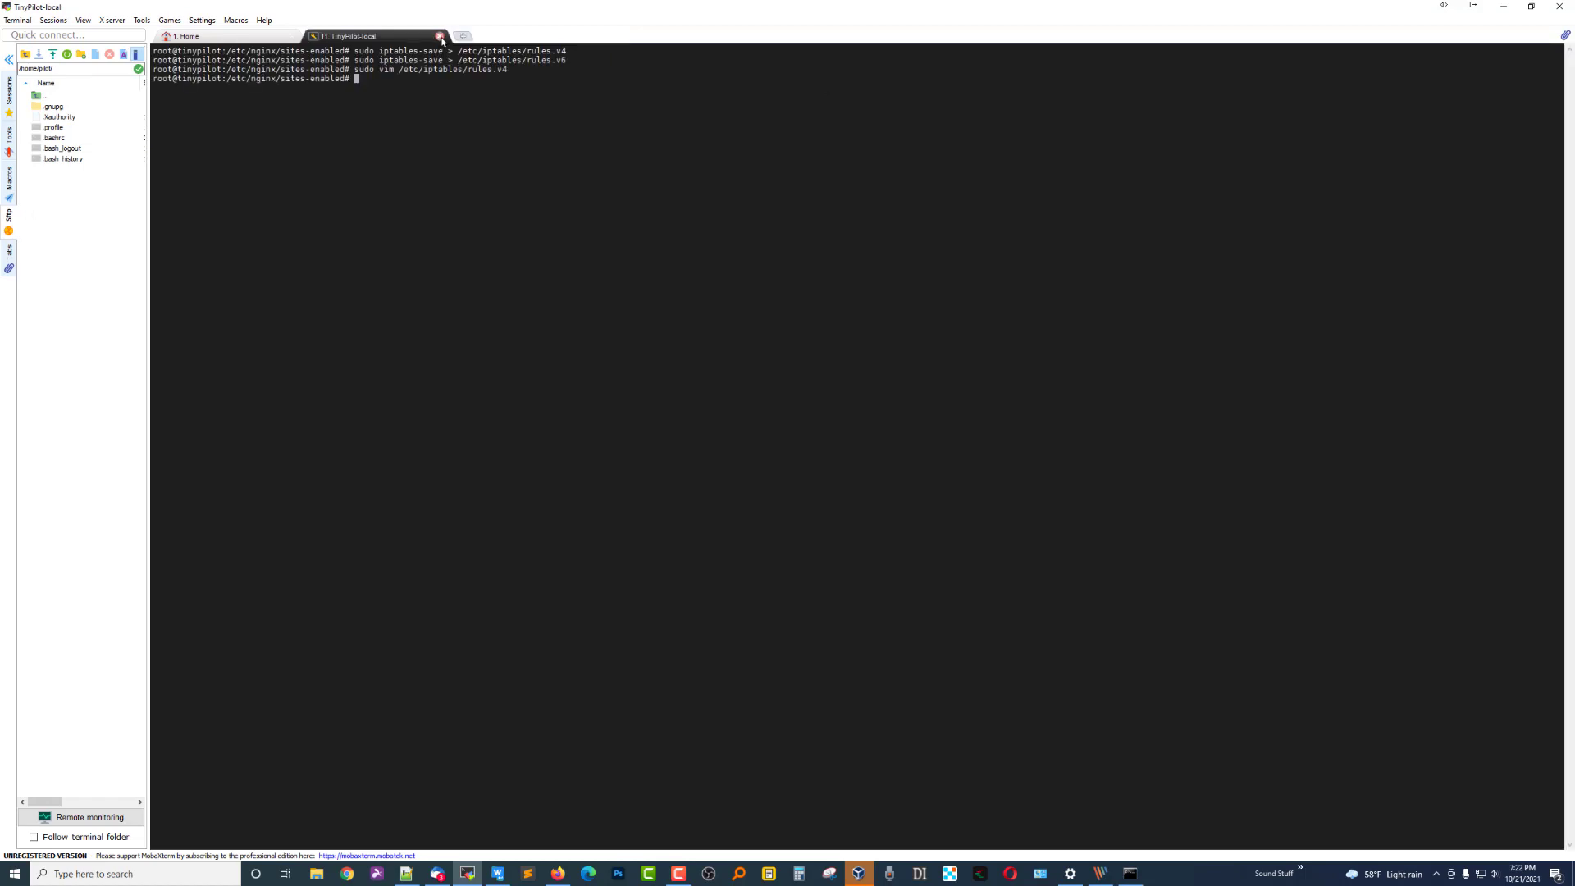
pyautogui.click(440, 36)
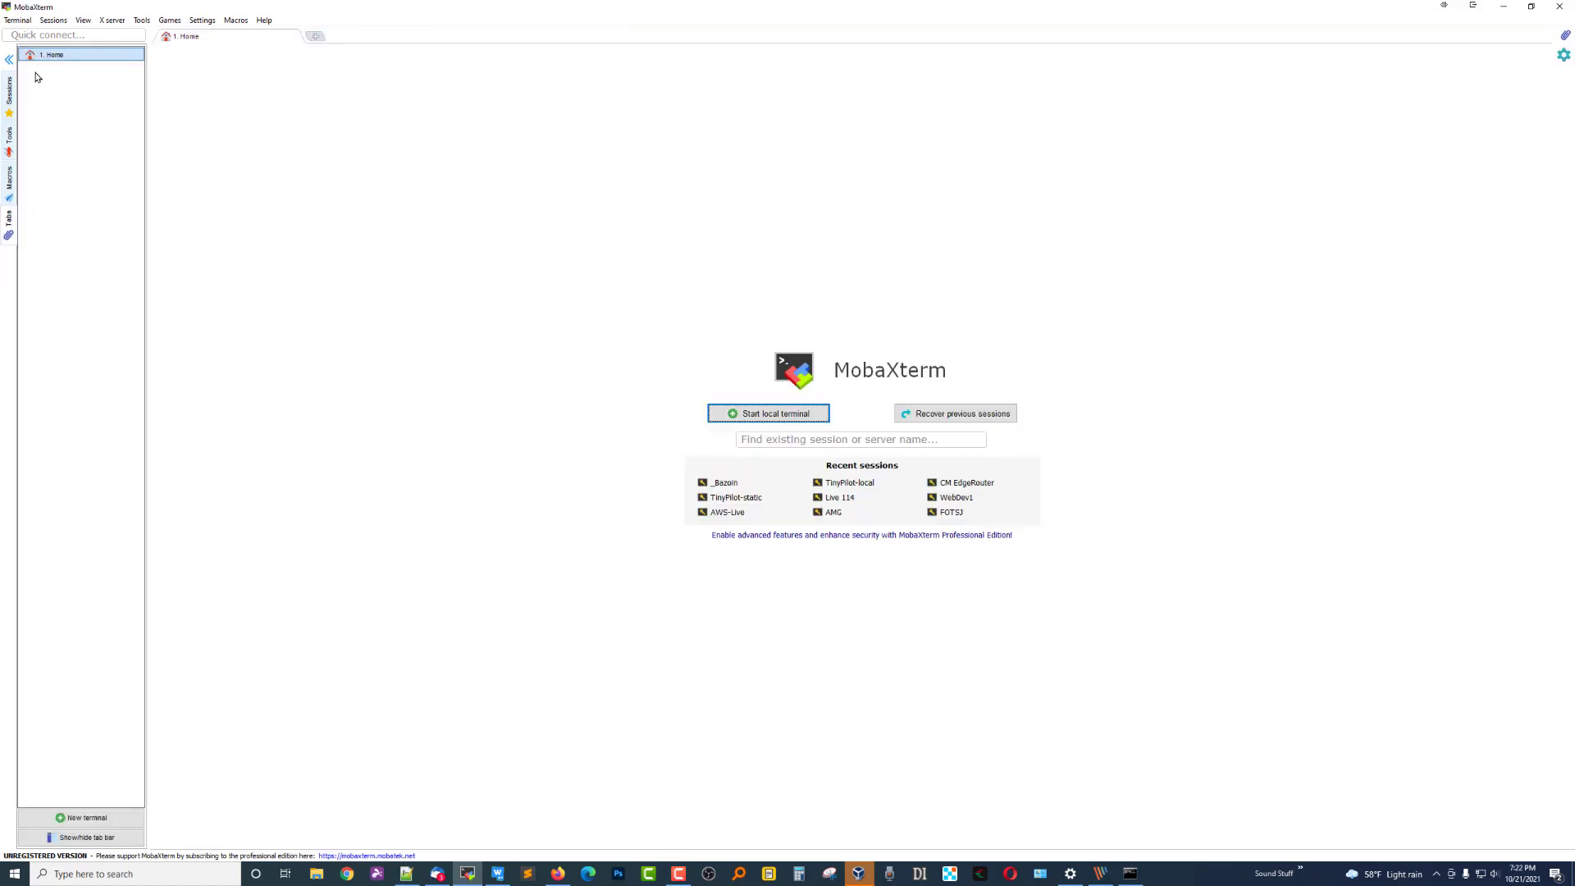
pyautogui.click(99, 874)
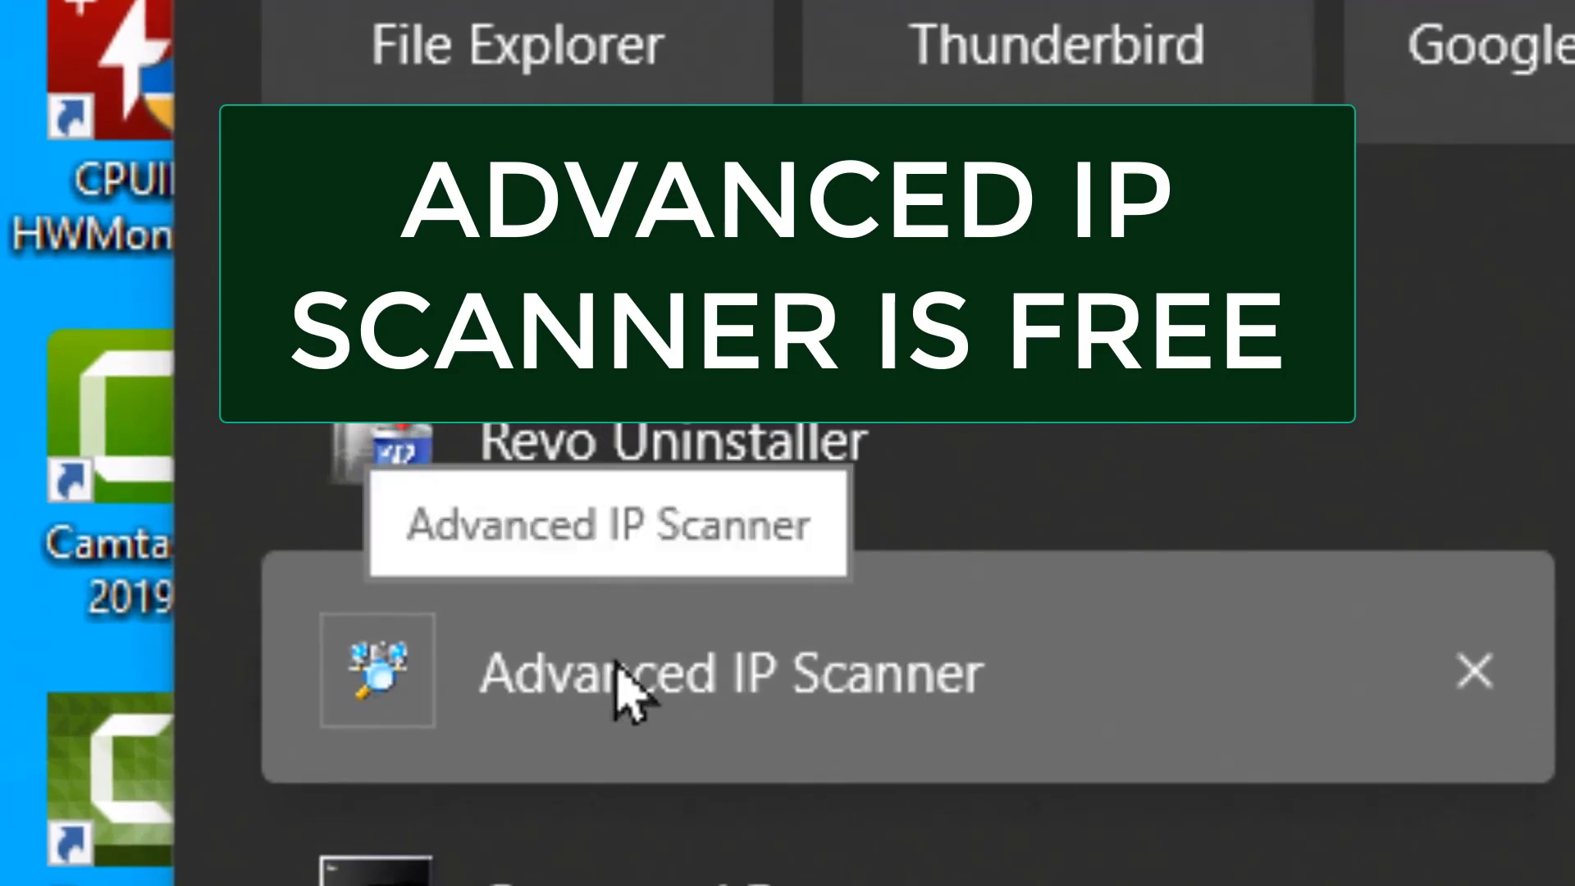
# Step: Scan 192.168.89.1-254 in Advanced IP Scanner and copy tinypilot's IP, 192.168.89.4
pyautogui.click(617, 668)
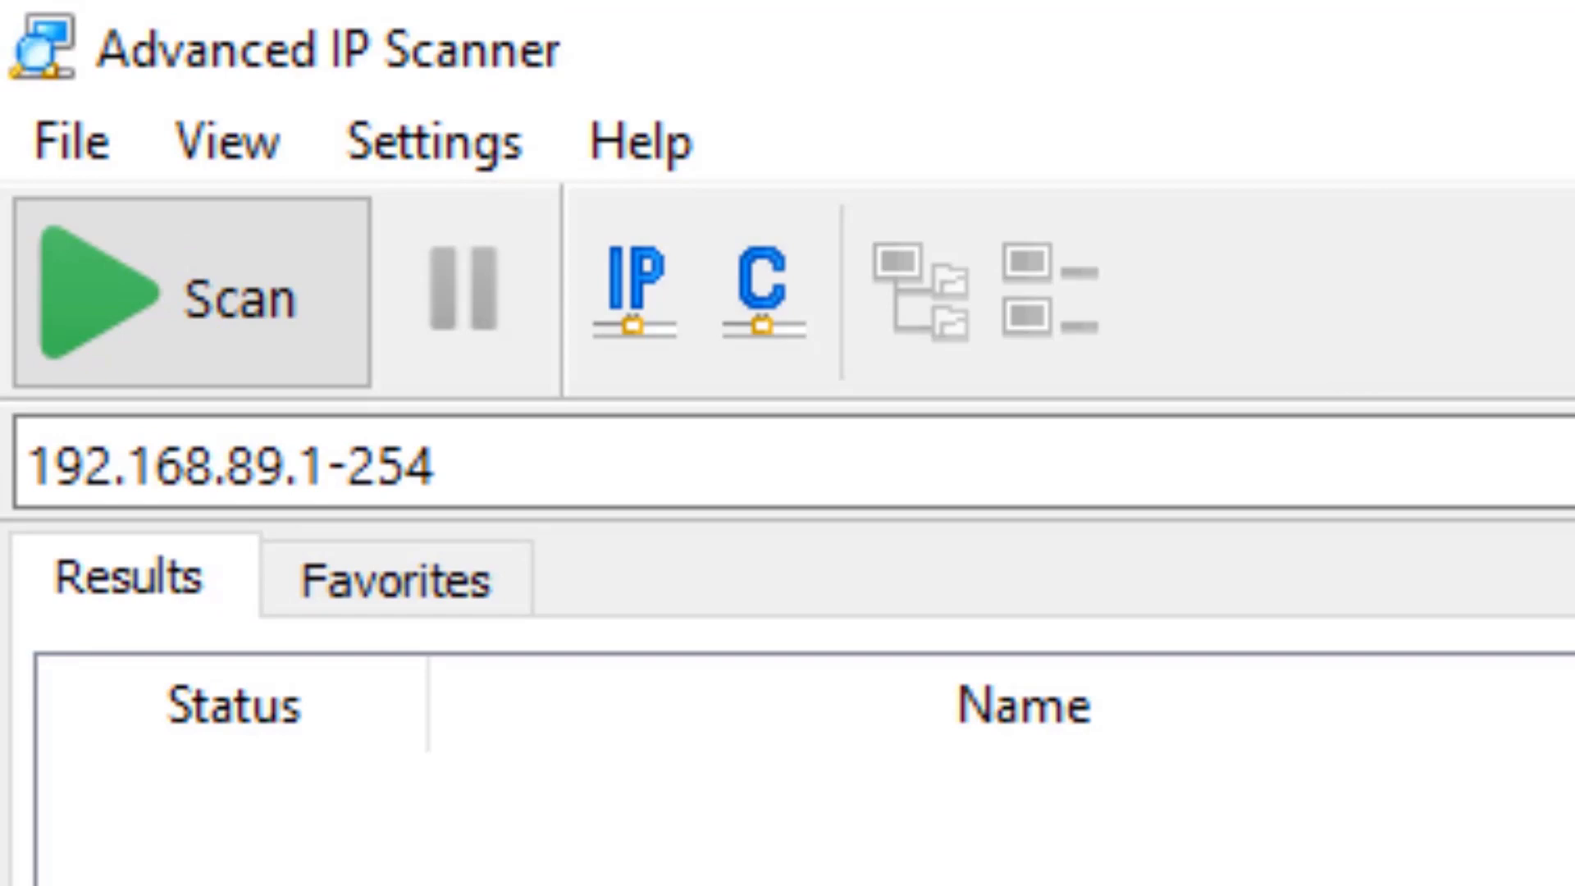
pyautogui.click(164, 304)
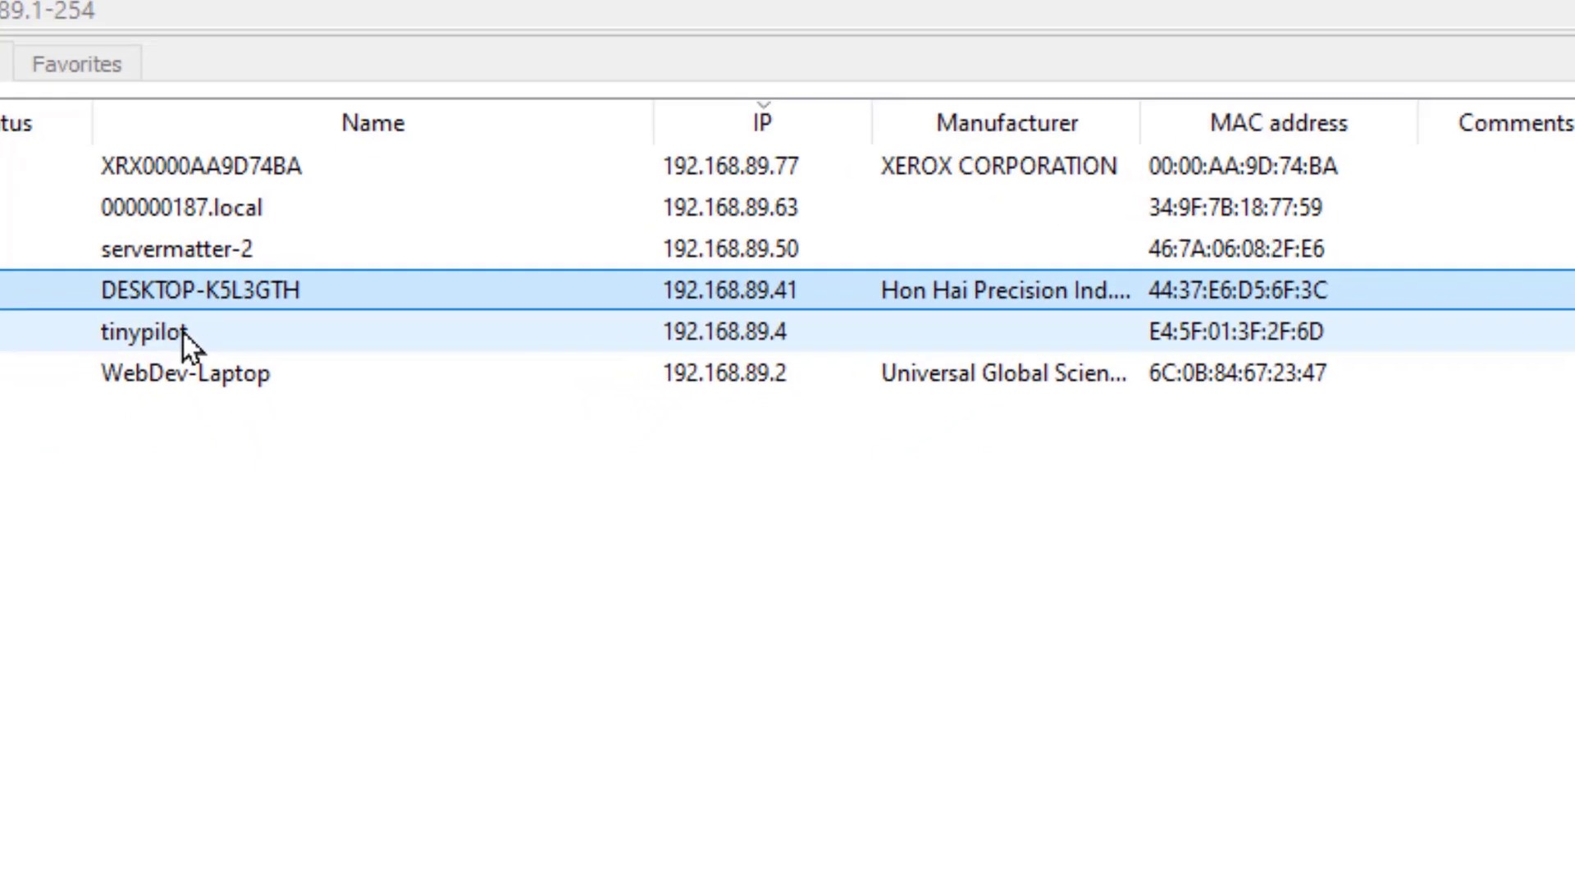
pyautogui.click(184, 332)
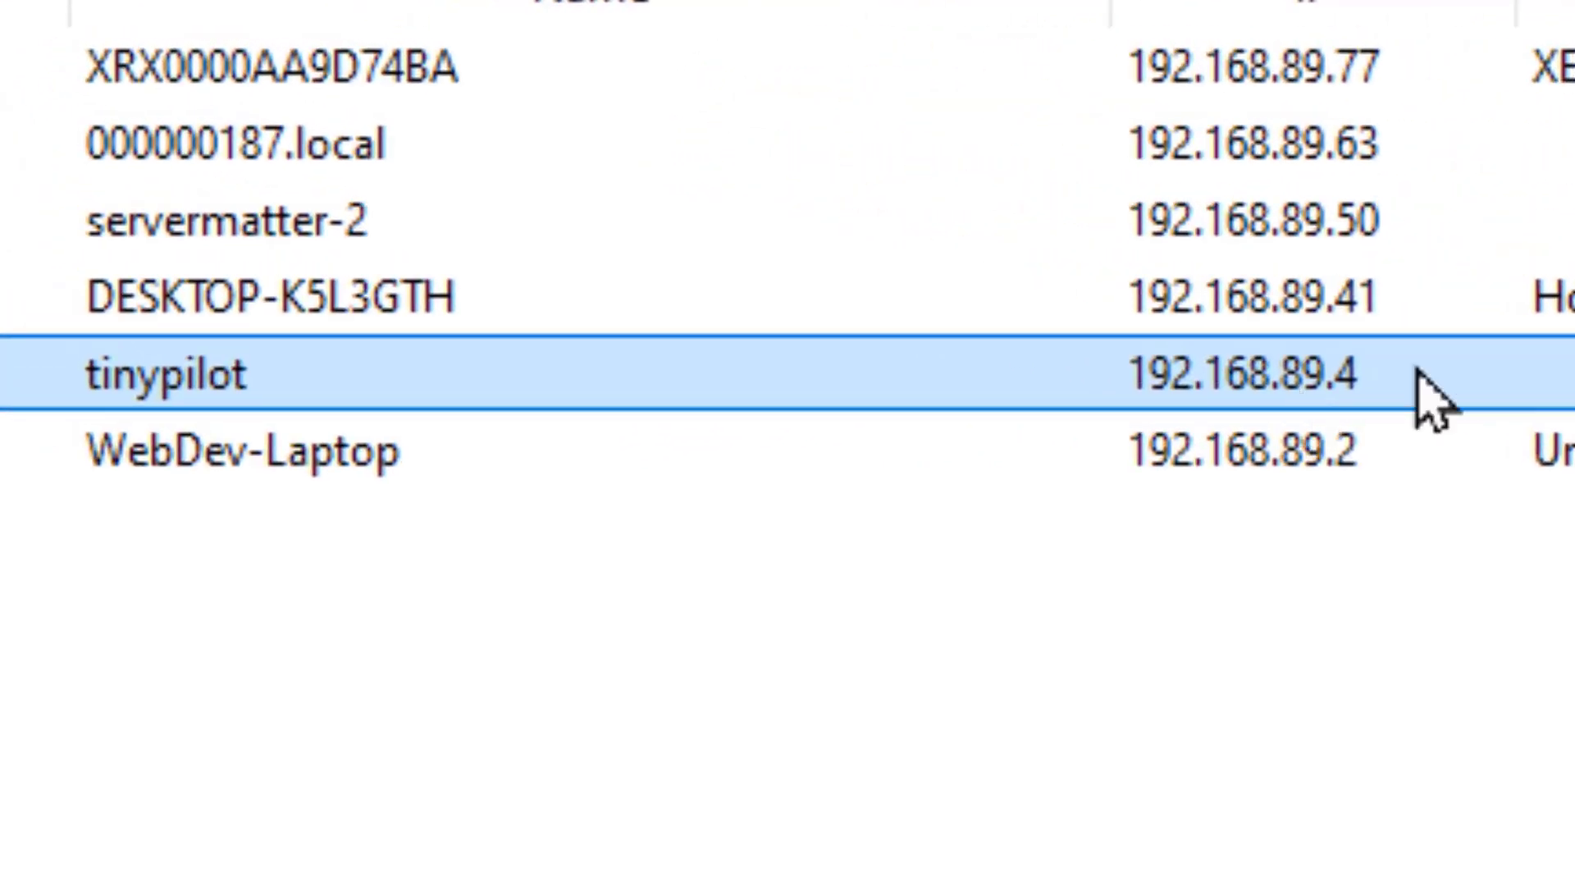
pyautogui.rightClick(1343, 379)
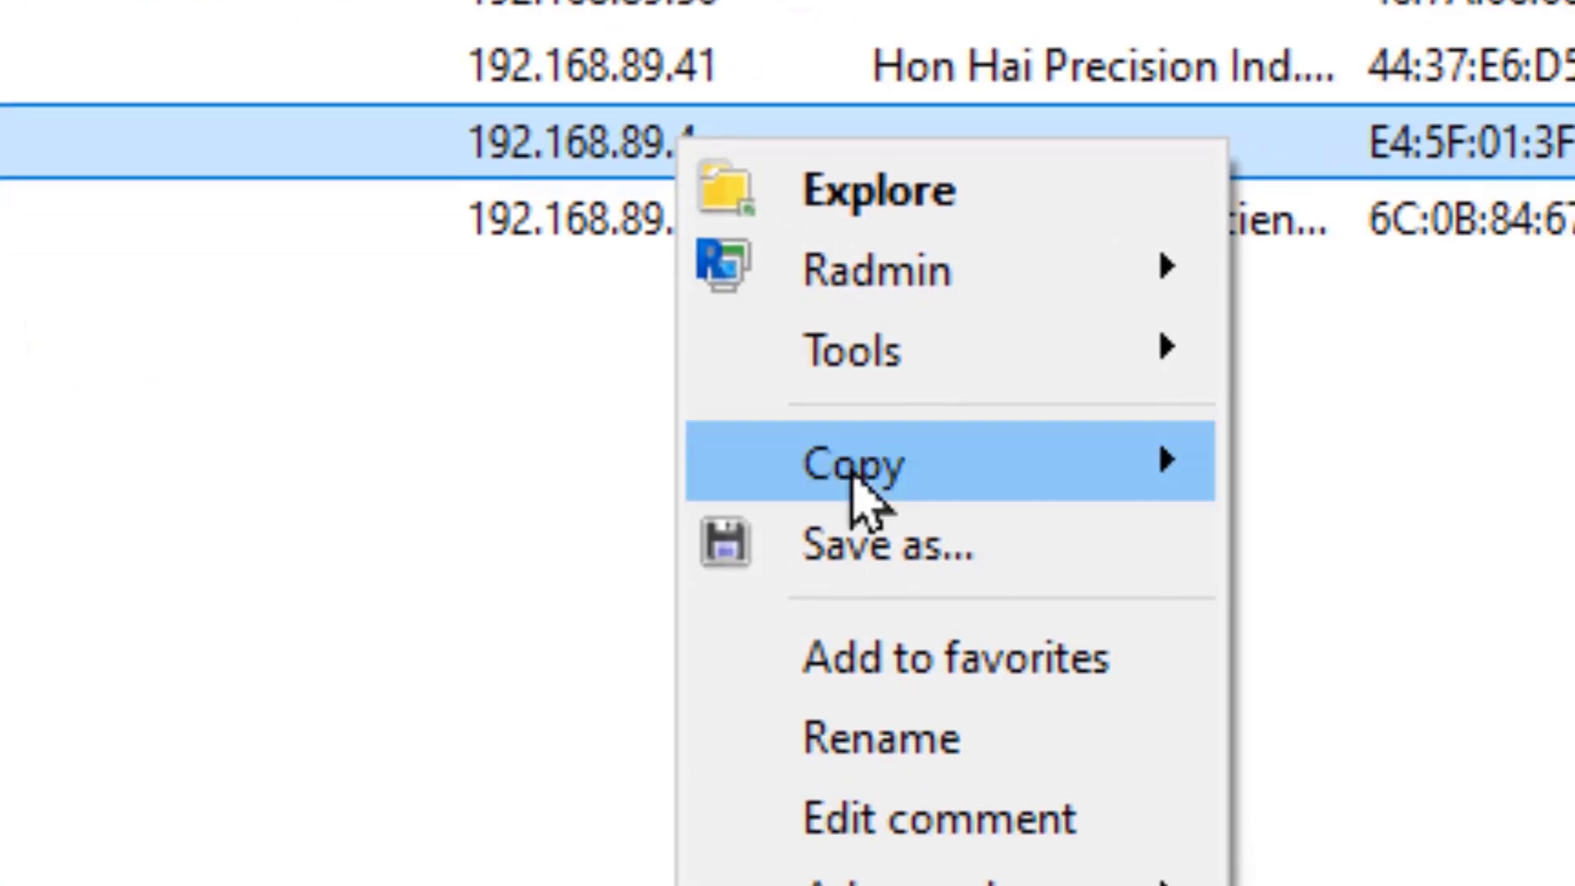
pyautogui.moveTo(858, 486)
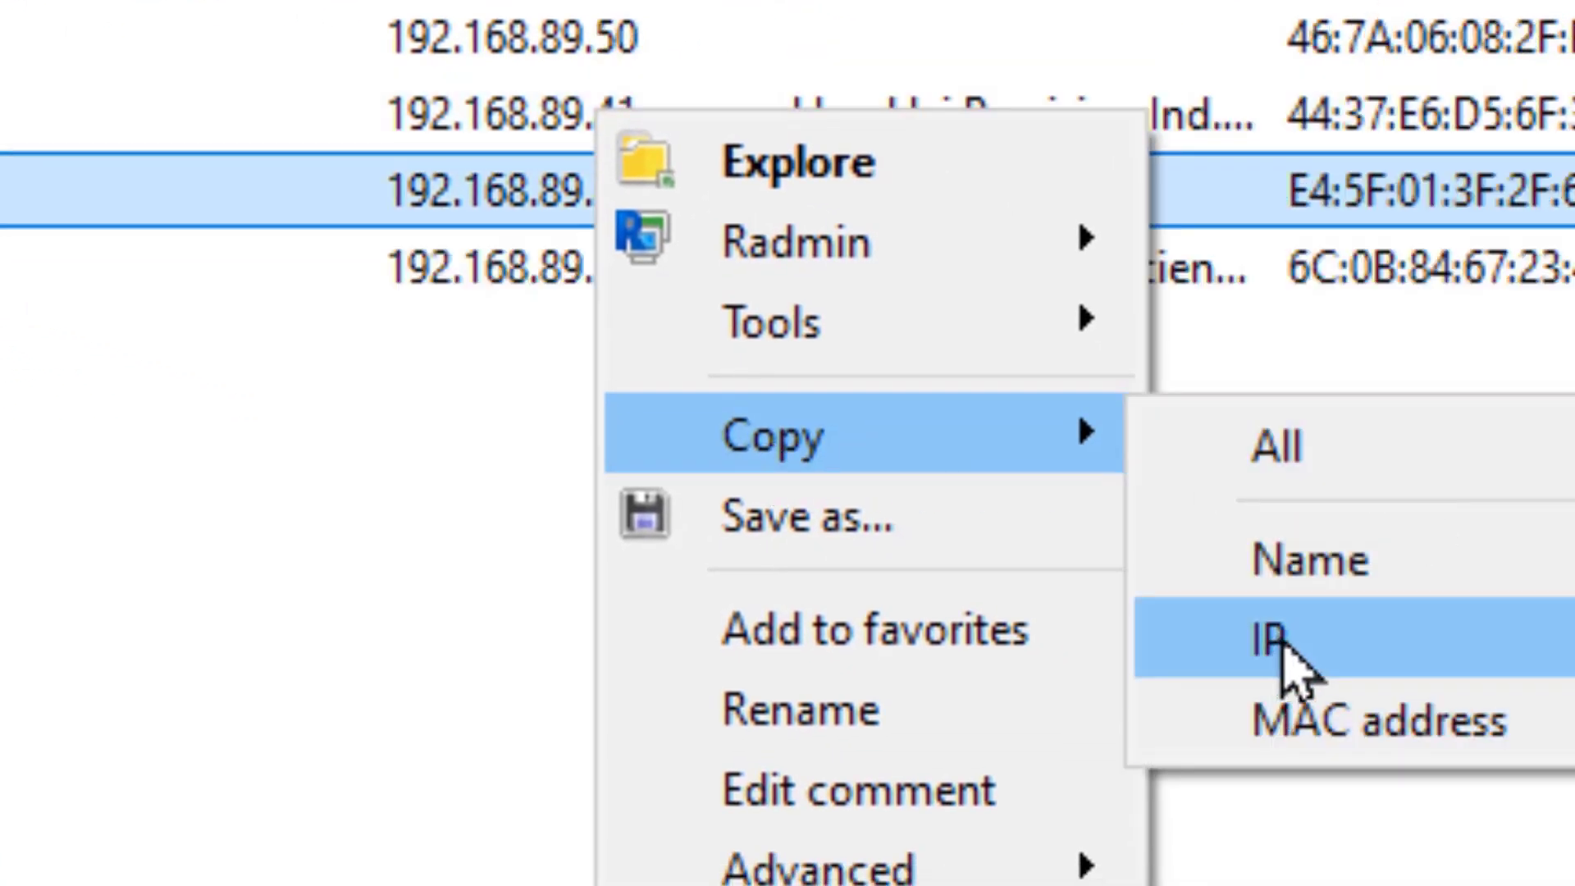
pyautogui.click(1284, 644)
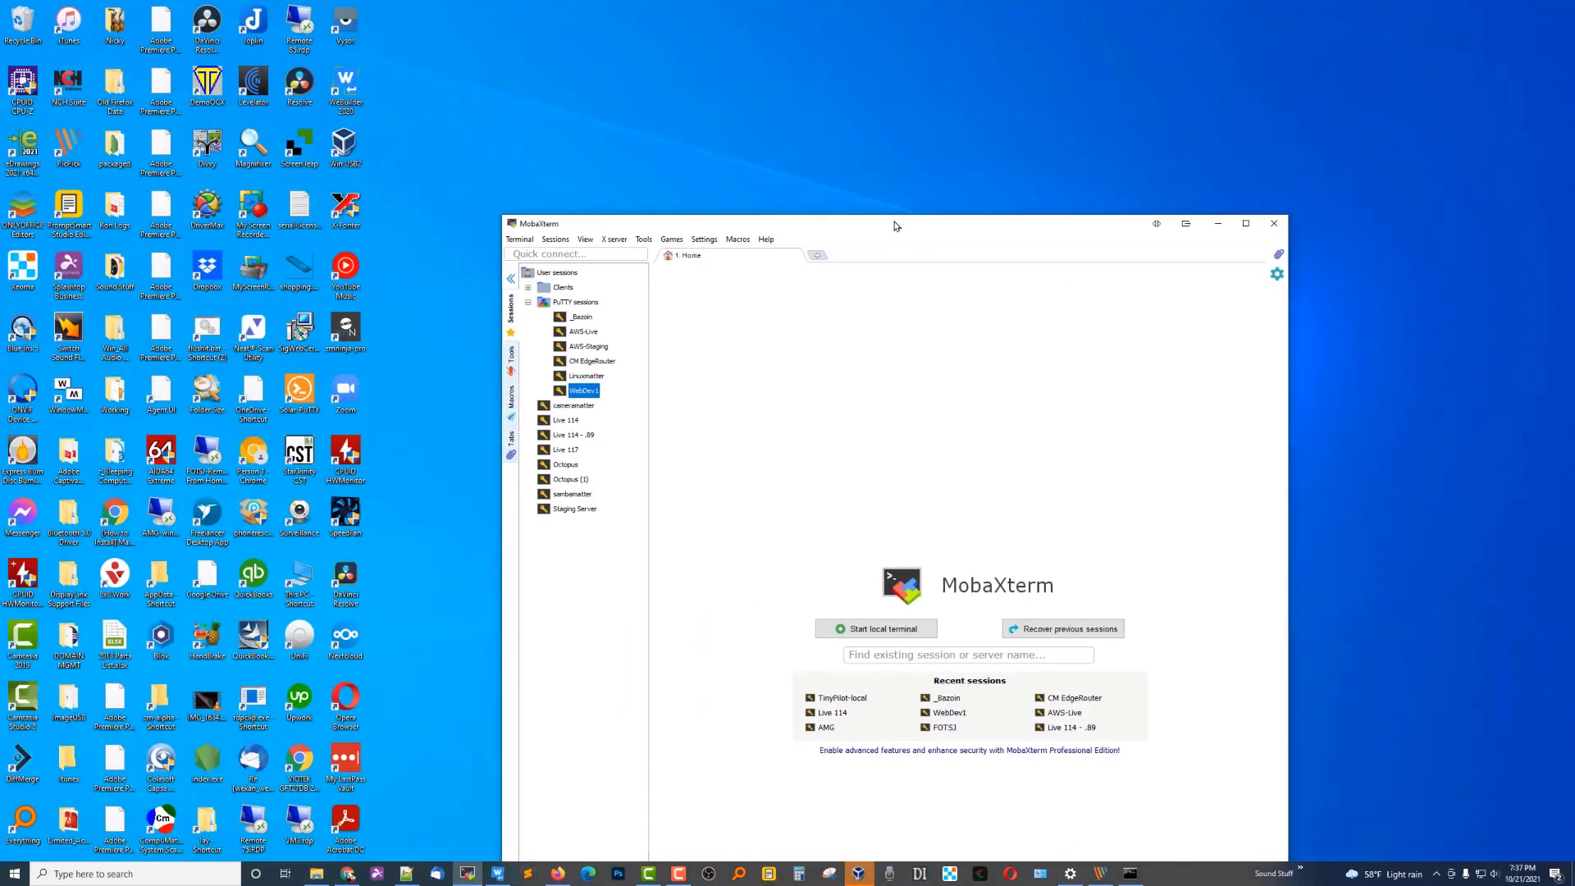
# Step: Create a new SSH session to 192.168.89.4 on port 22 named 'TinyPilot Local'
pyautogui.doubleClick(893, 220)
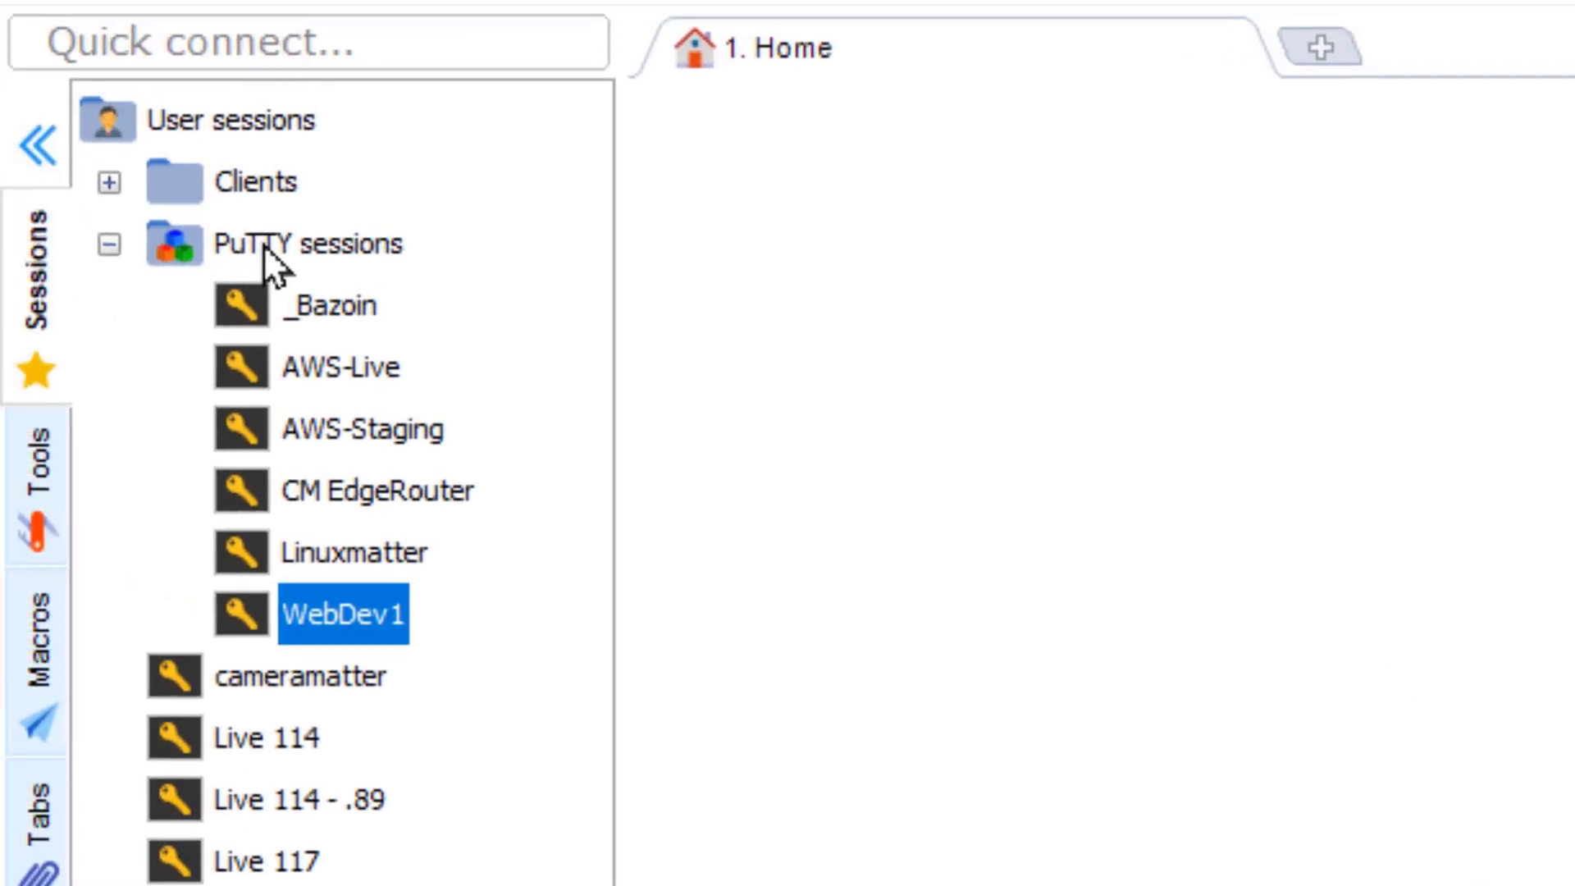
pyautogui.click(263, 242)
pyautogui.rightClick(264, 243)
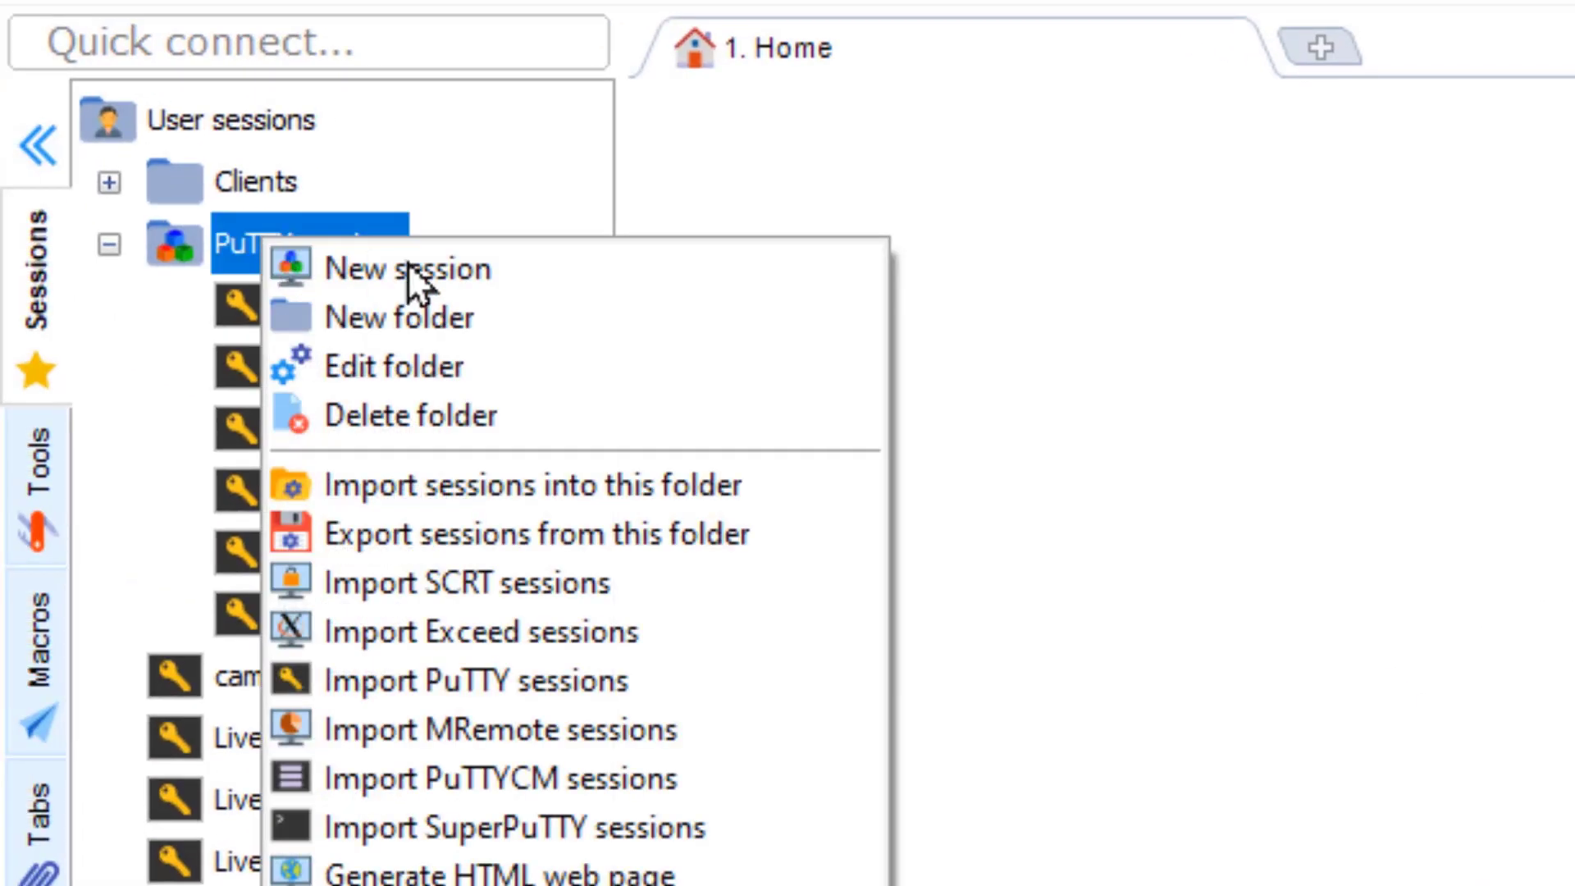
pyautogui.click(450, 267)
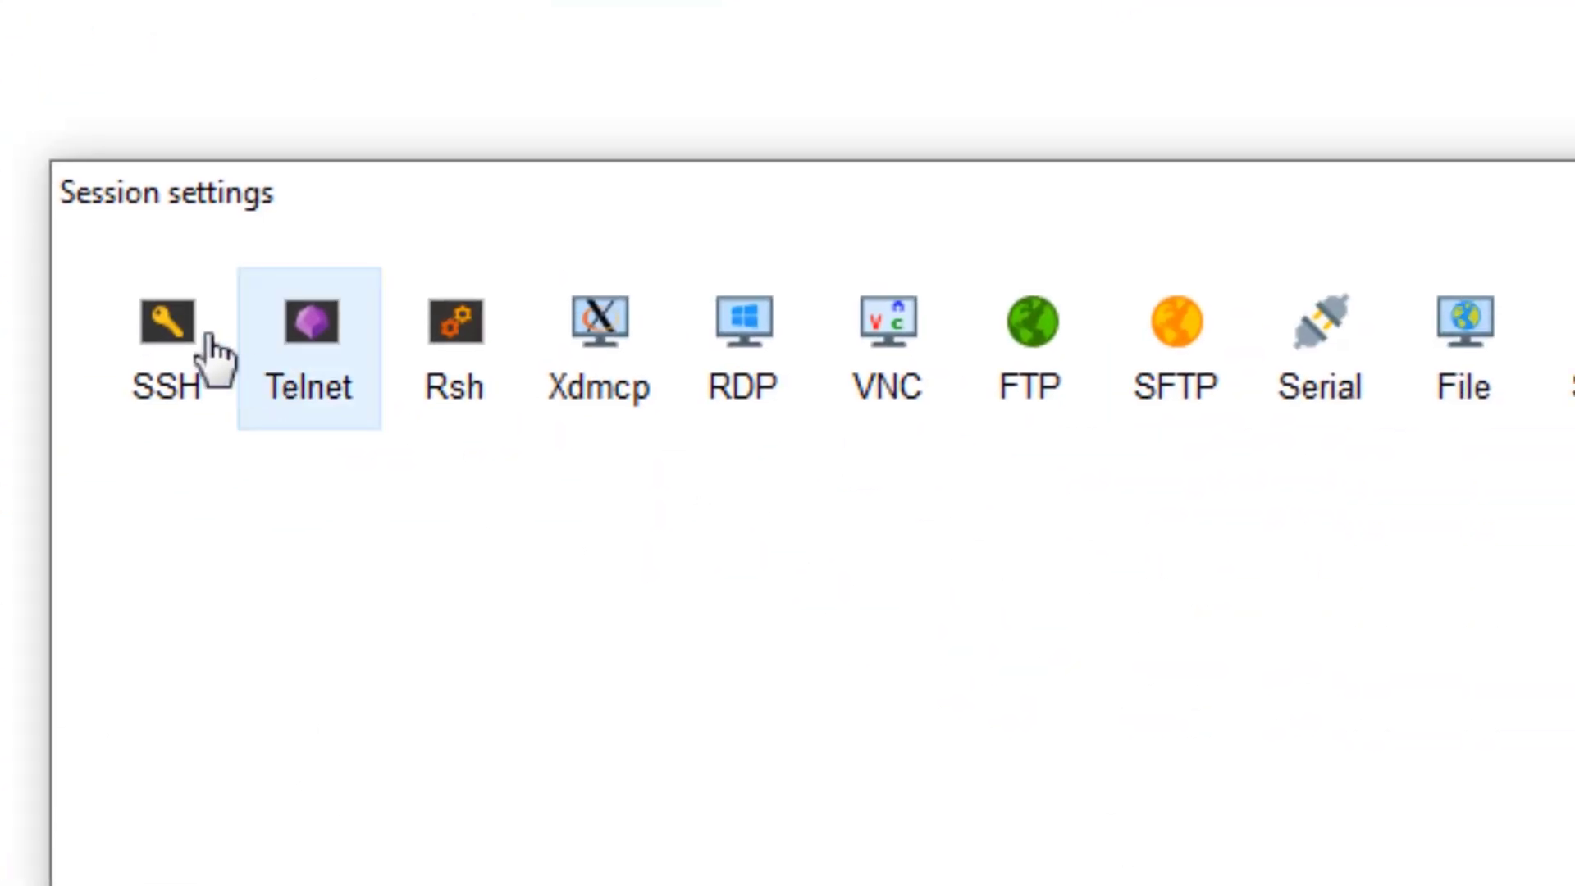
pyautogui.click(283, 378)
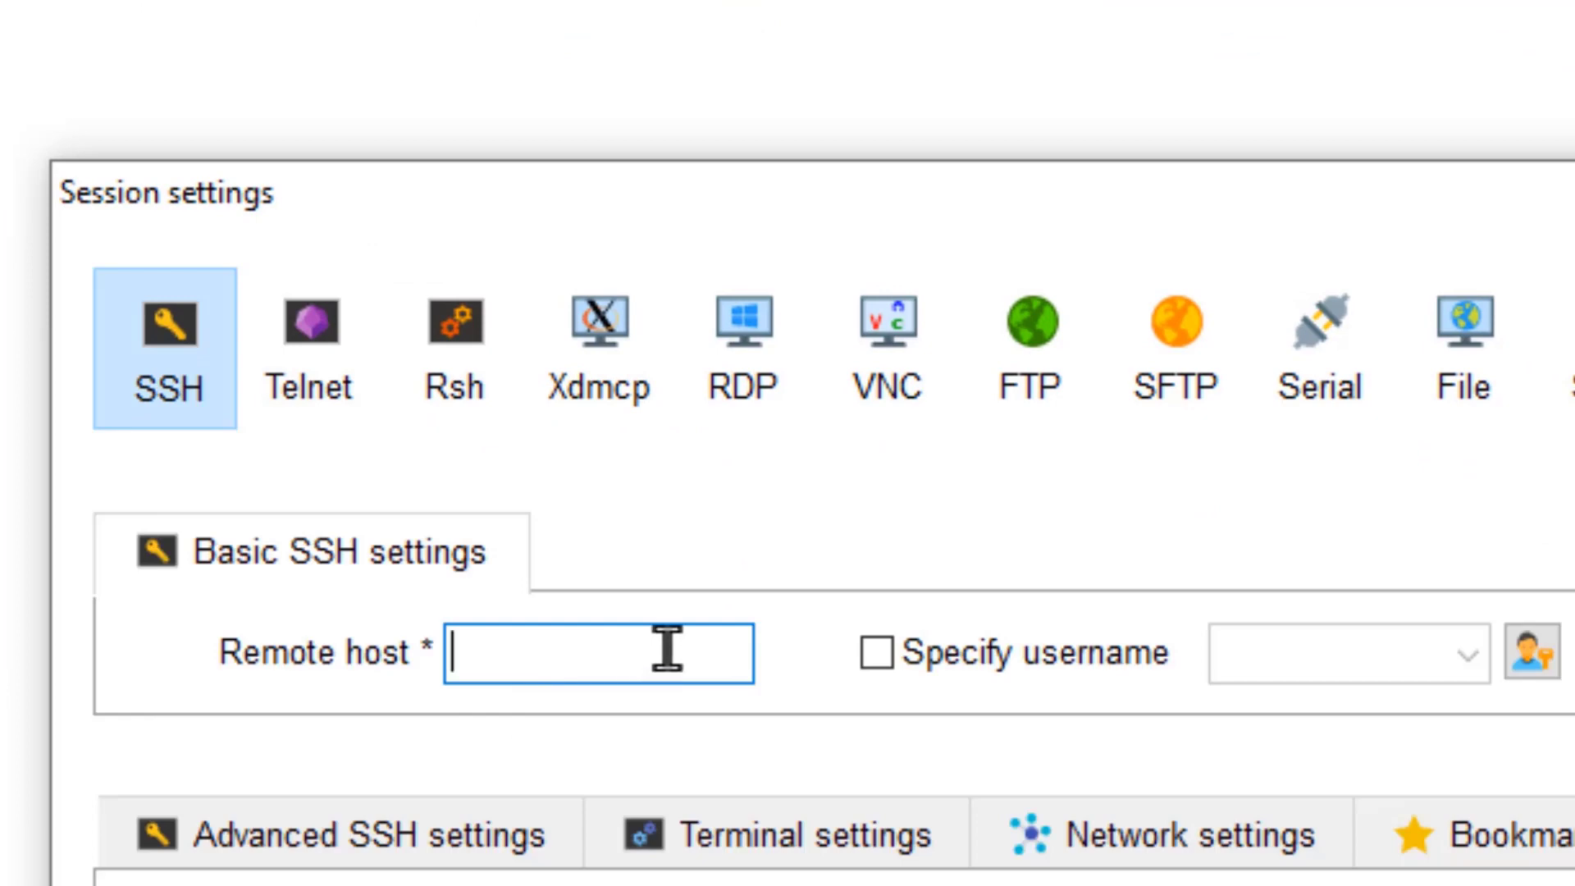
pyautogui.write('192.168.89.4')
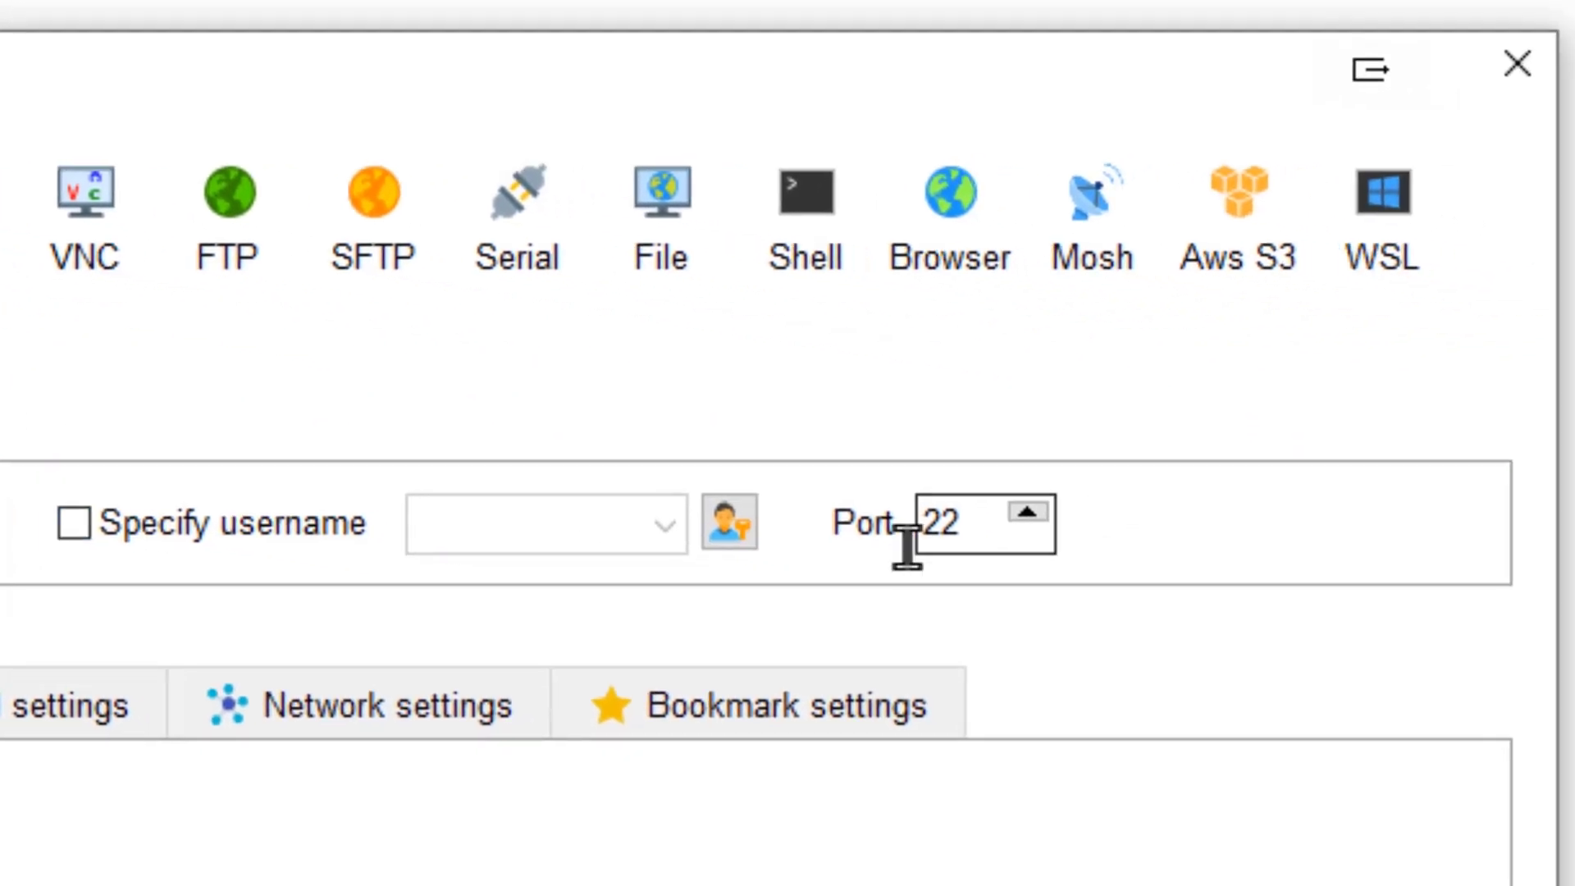
pyautogui.click(1213, 801)
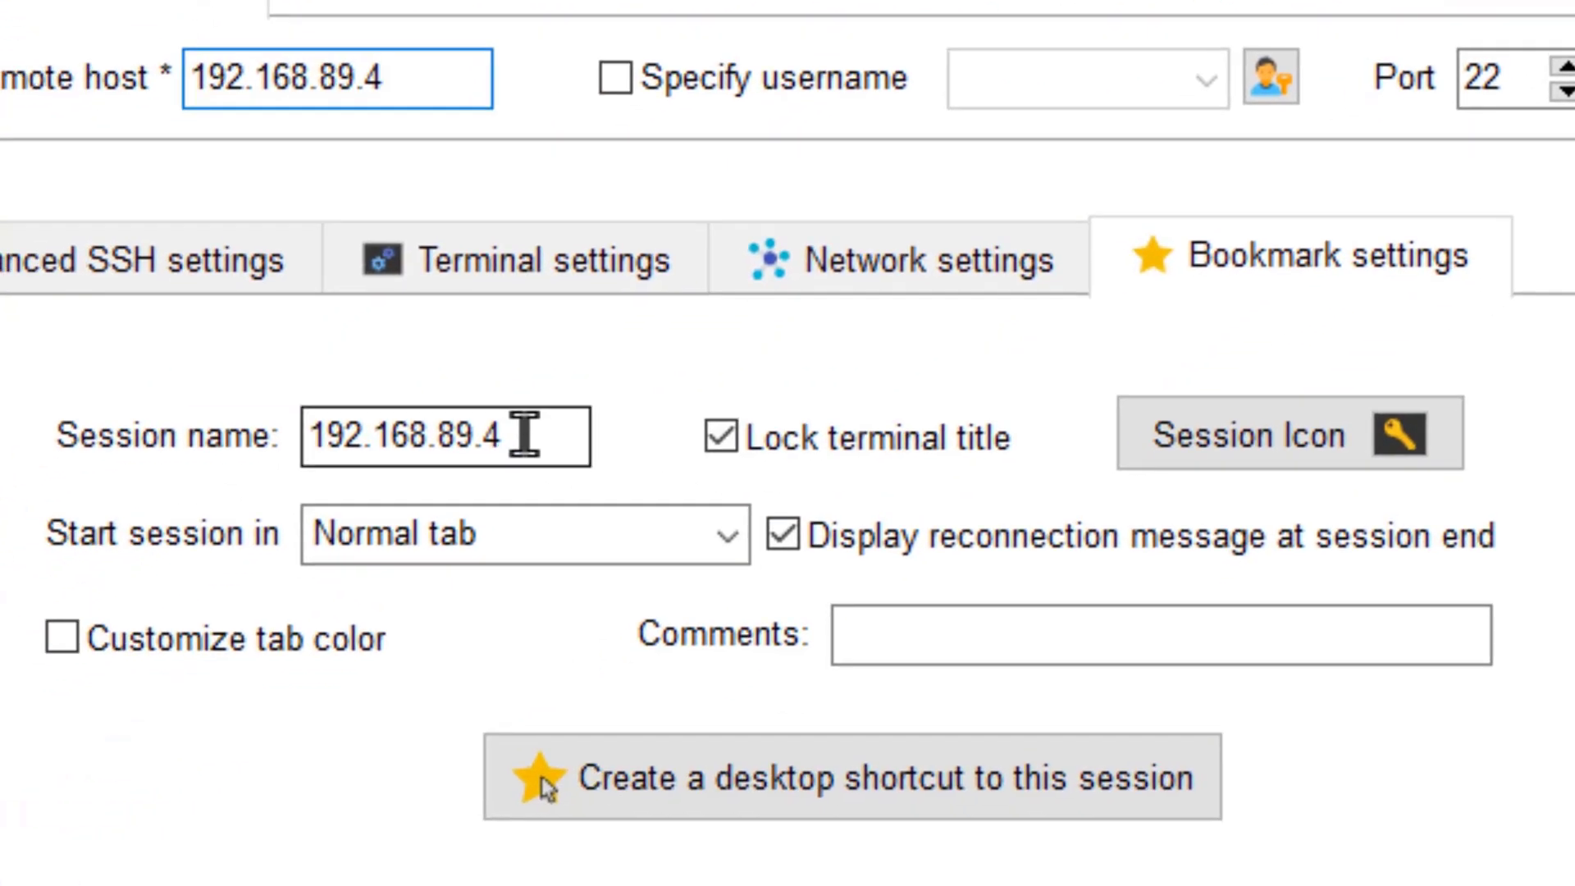
pyautogui.doubleClick(94, 782)
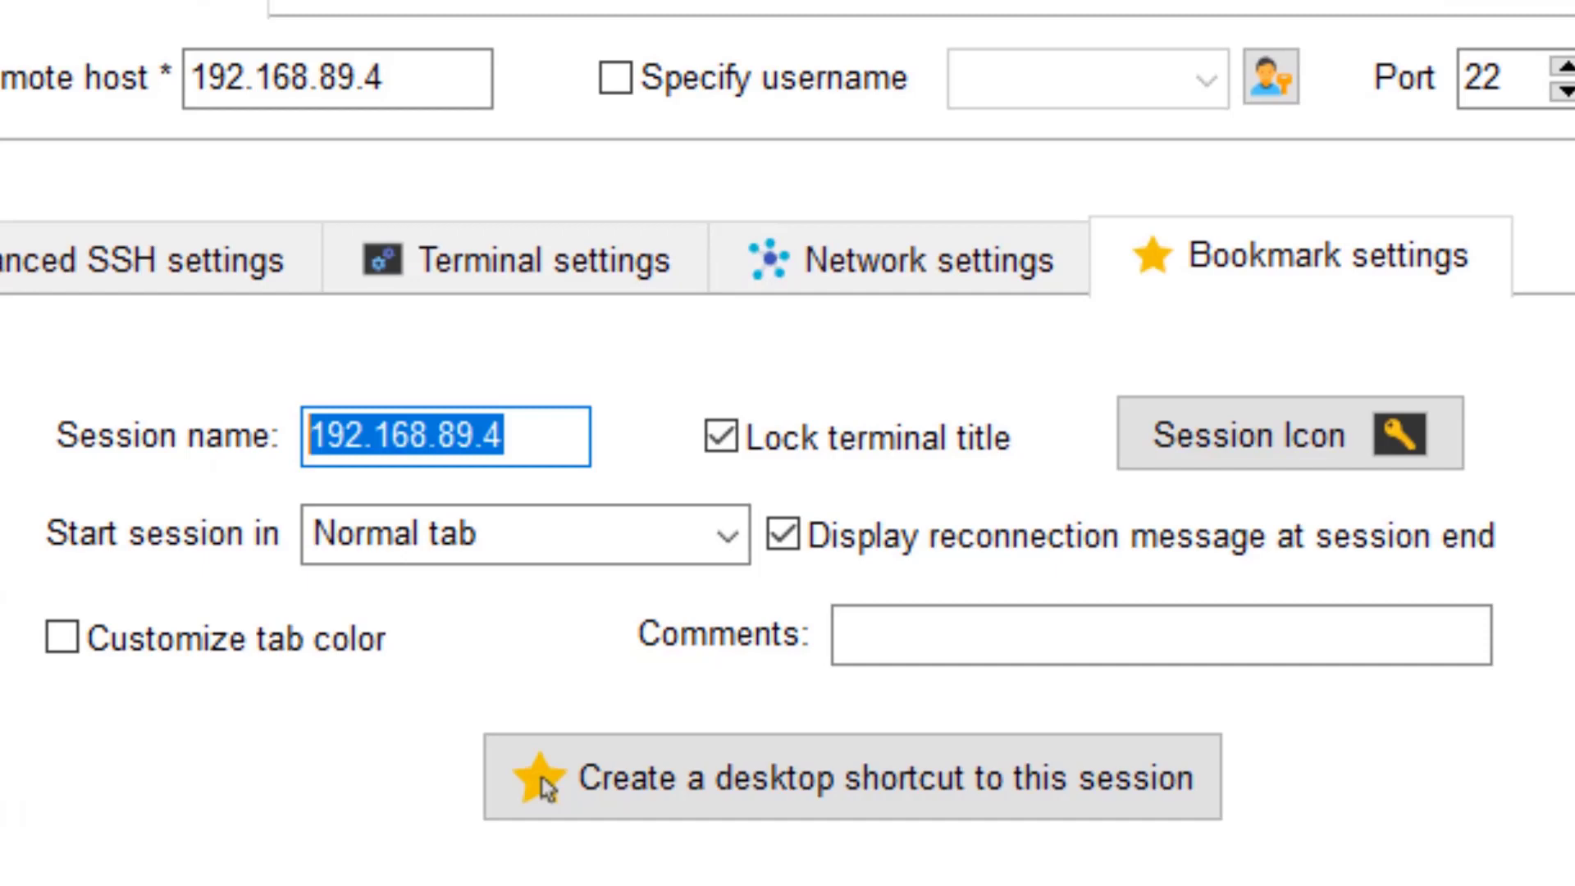
pyautogui.write('TinyPilot')
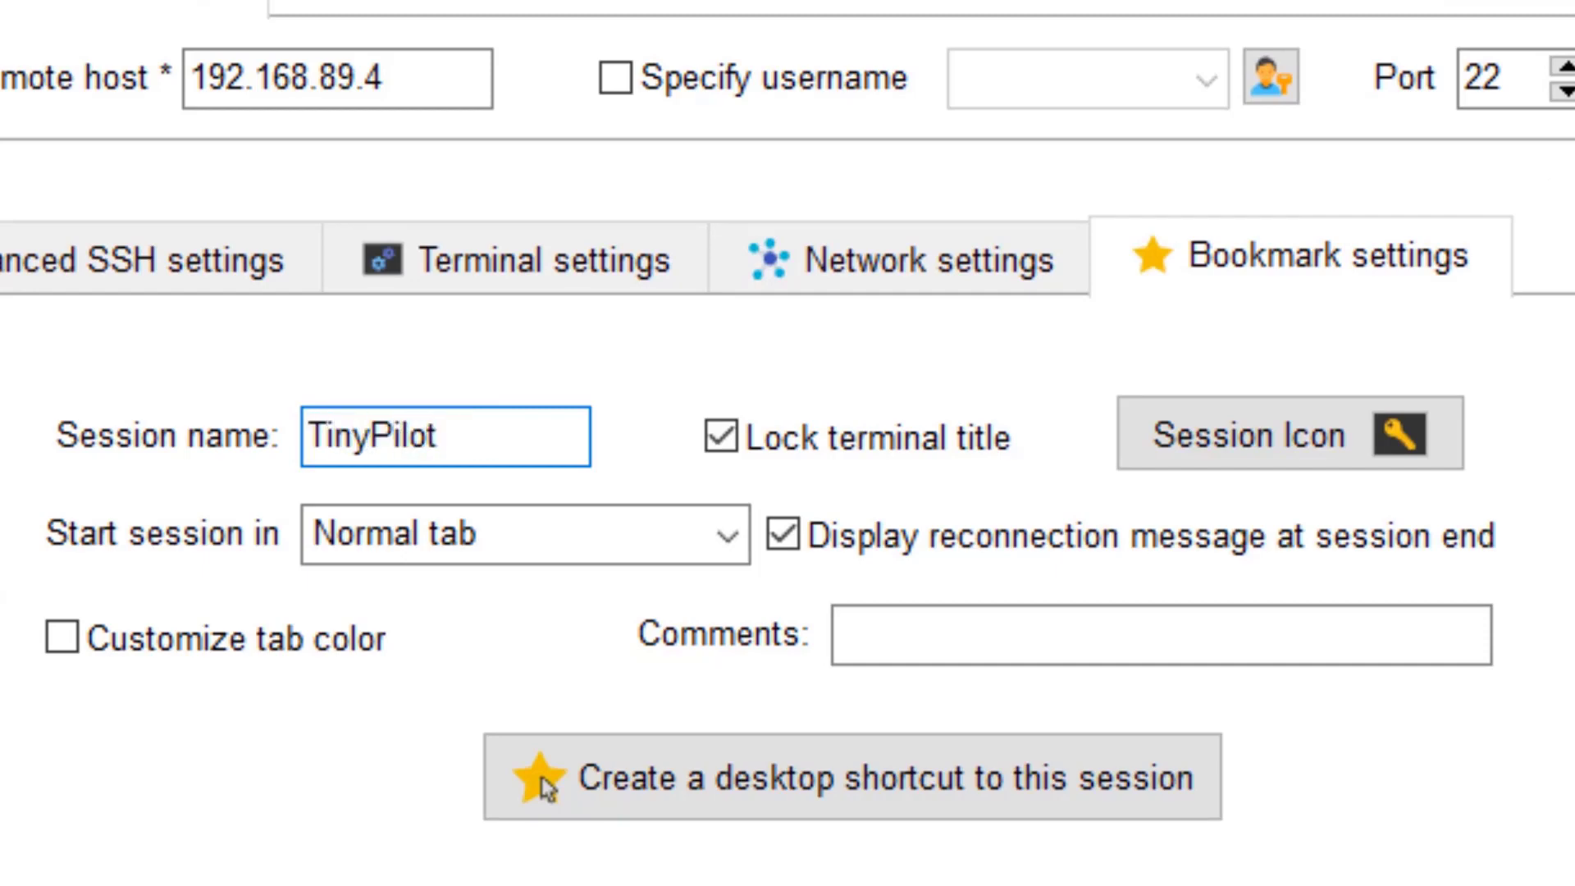
pyautogui.write(' Local')
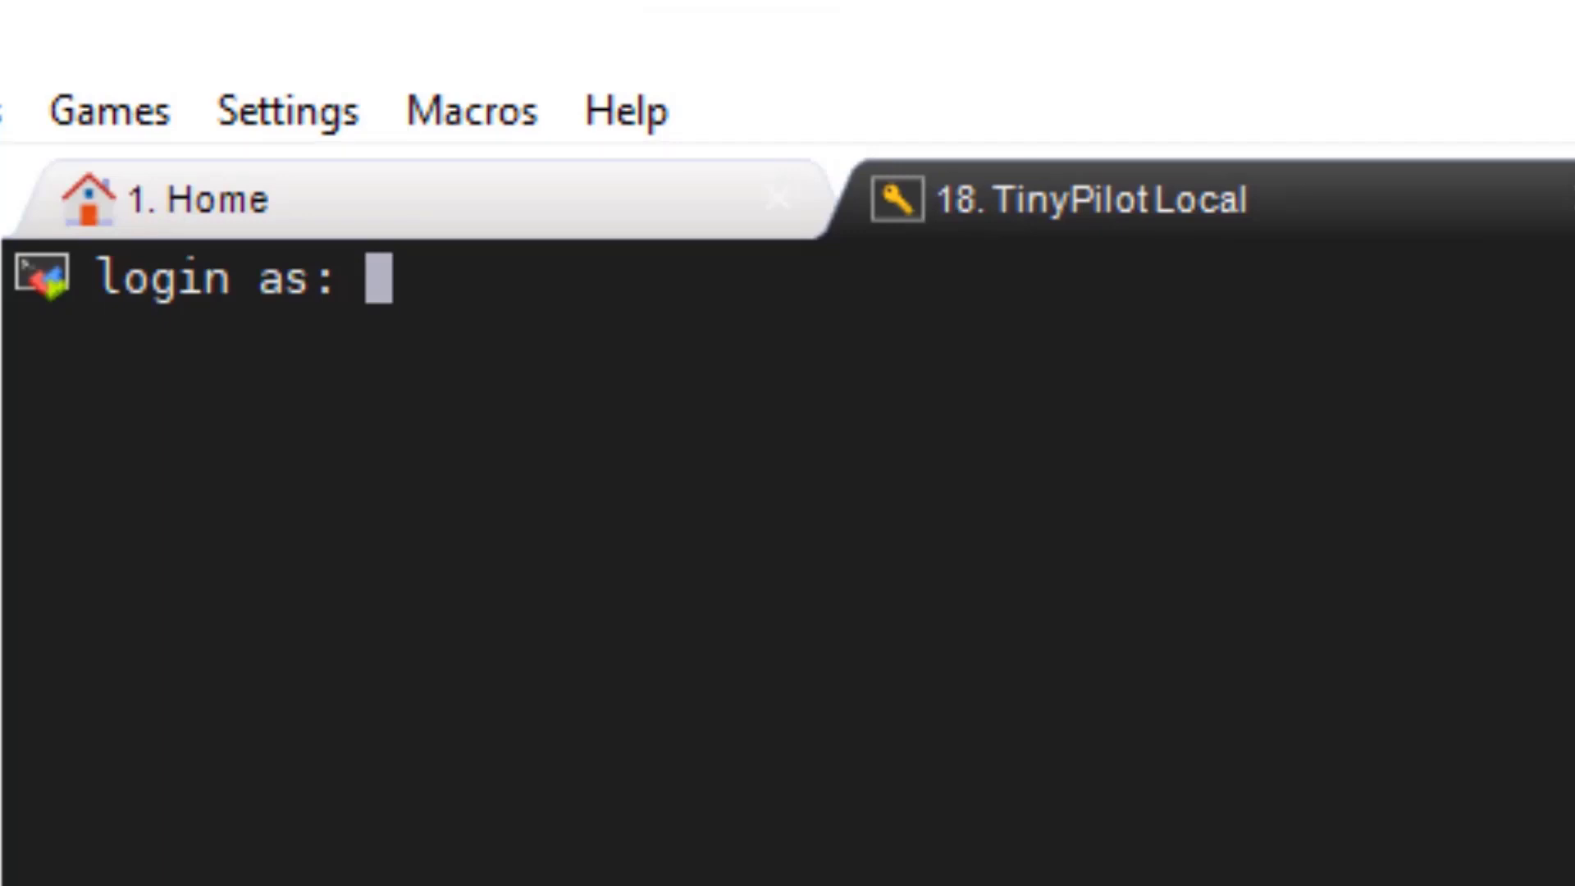
# Step: Log in to the TinyPilot shell as user pilot
pyautogui.write('pilot')
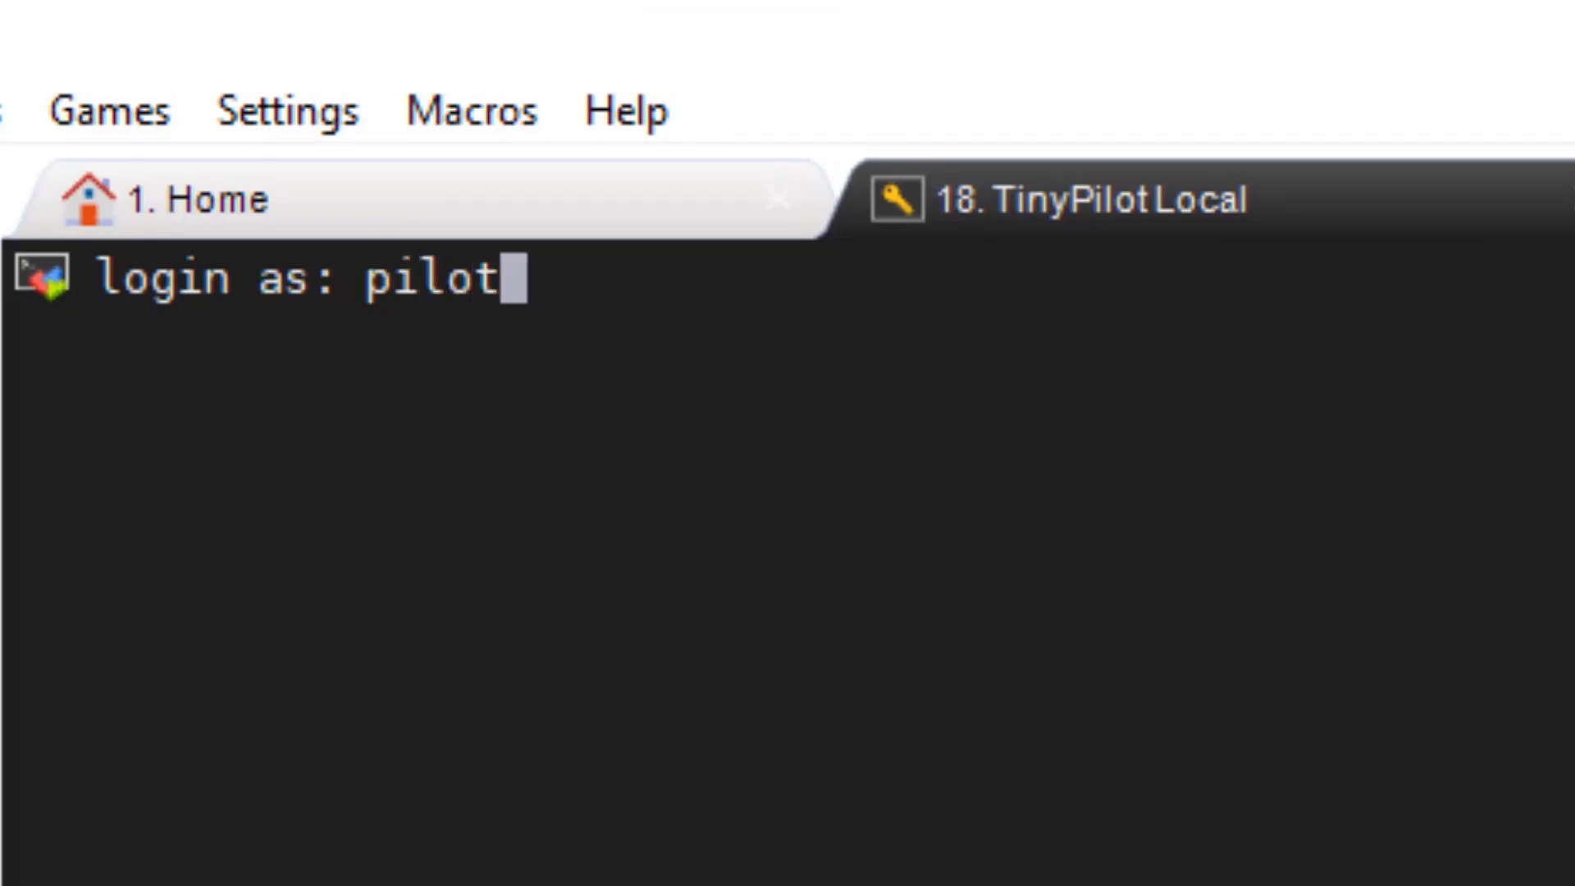
pyautogui.press('Return')
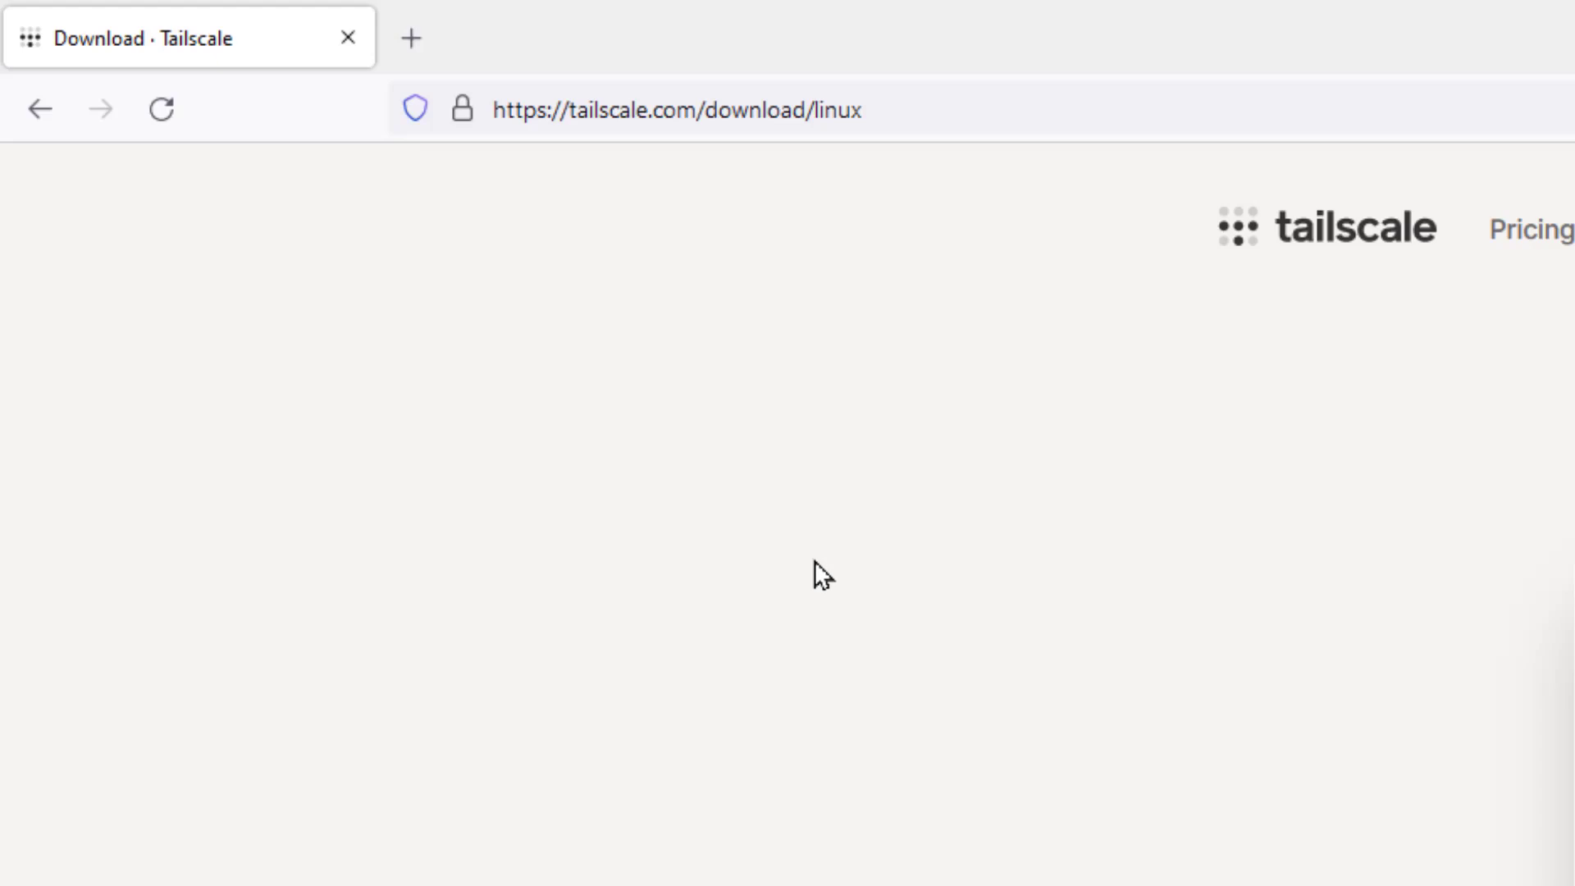
# Step: Reload Tailscale's Linux download page in the browser
pyautogui.click(882, 110)
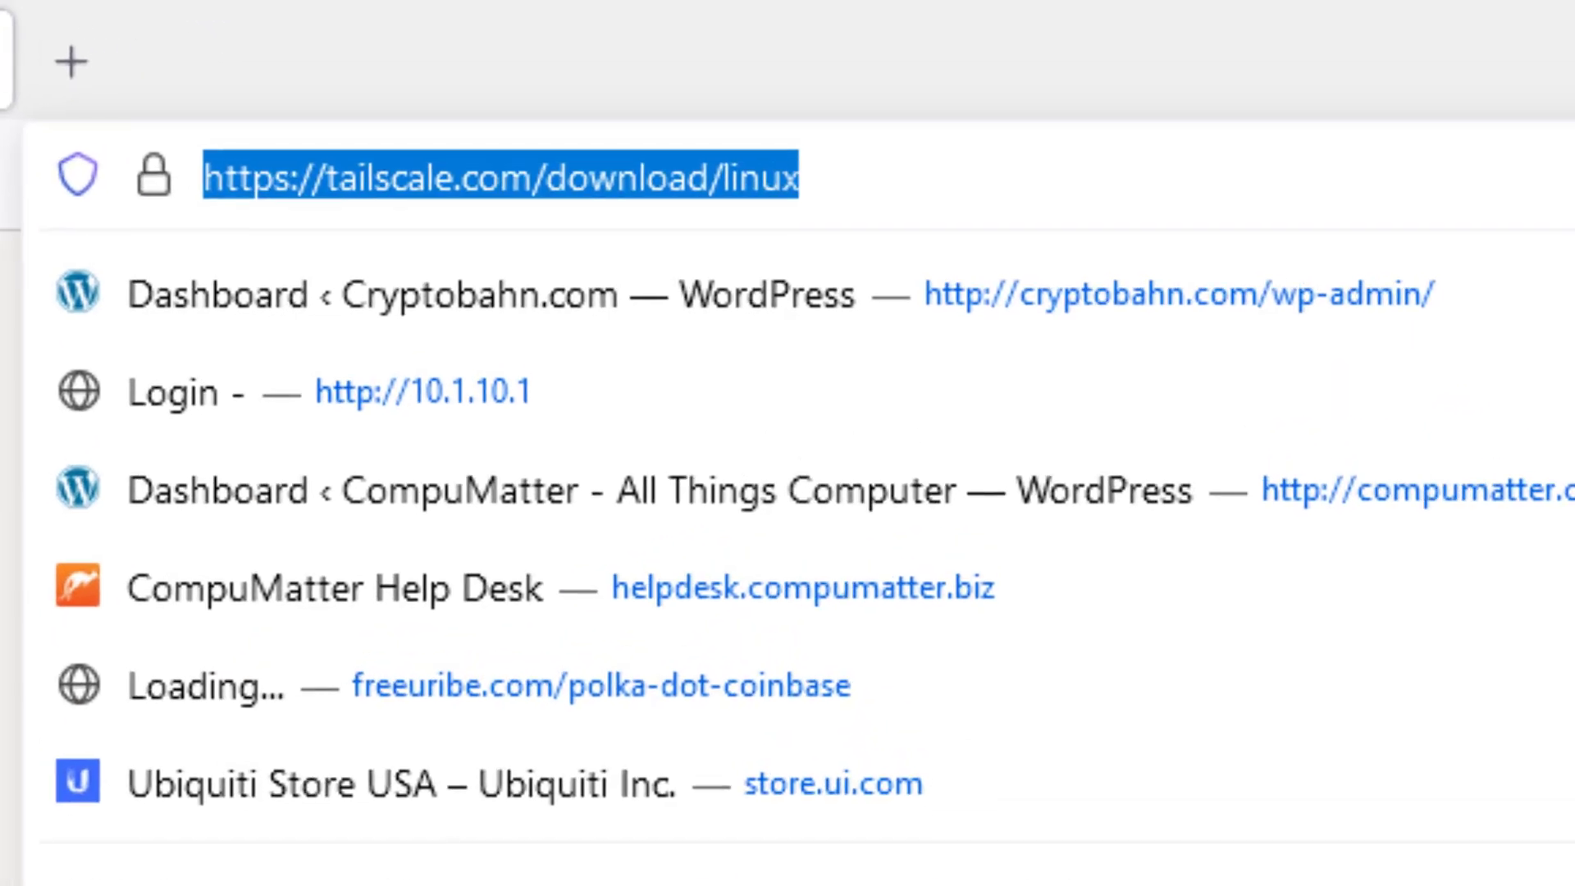
pyautogui.press('Return')
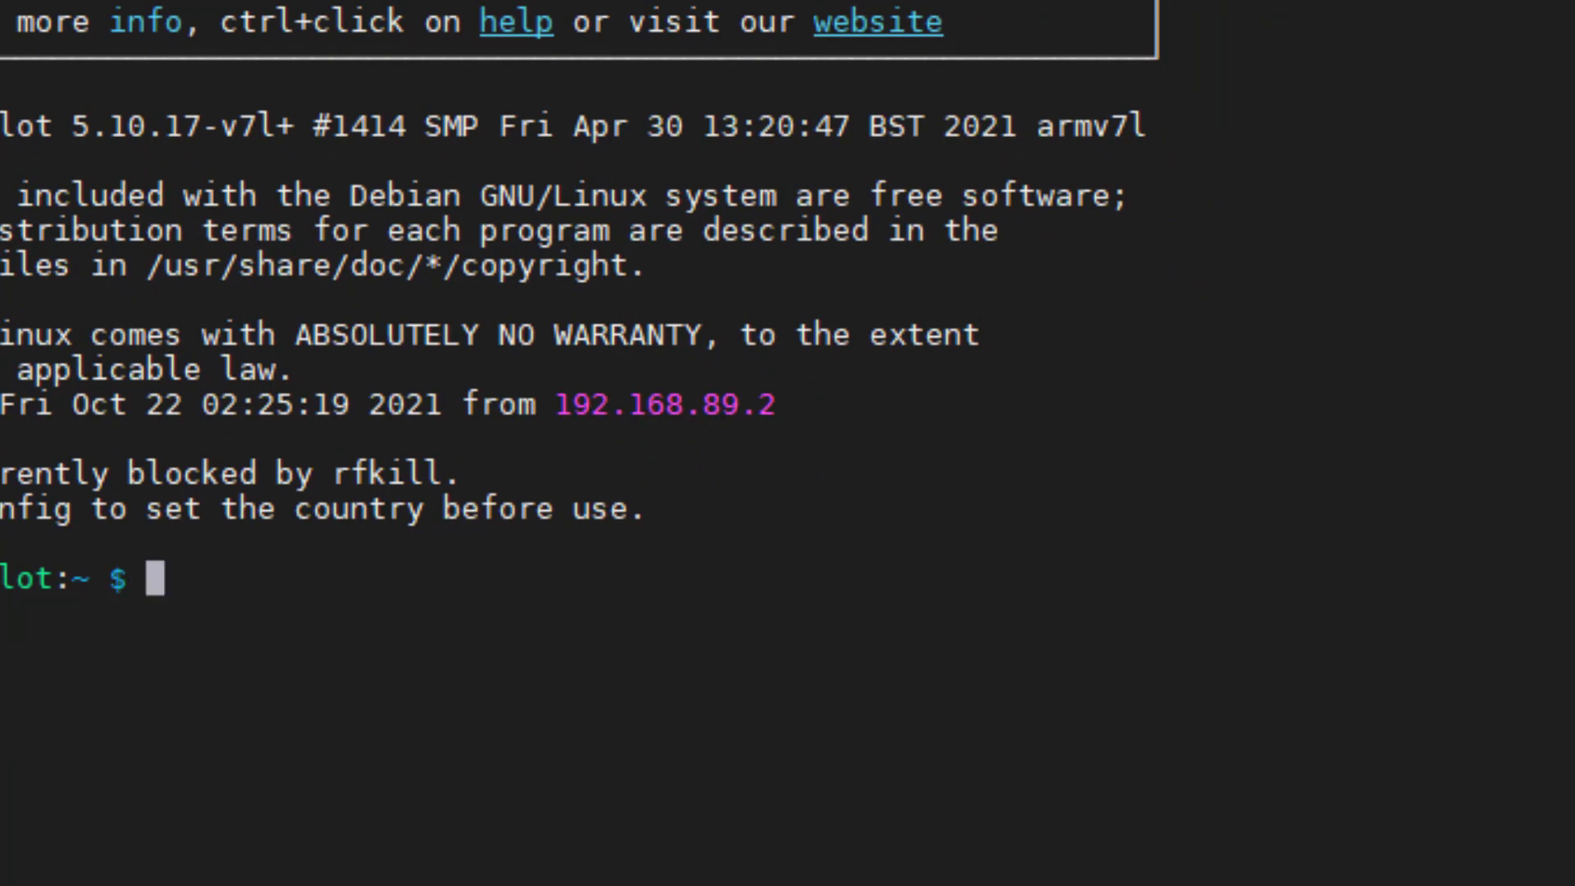
# Step: Add Tailscale's focal.gpg signing key and focal.list repository, then run sudo apt-get update
pyautogui.press('shift+Insert')
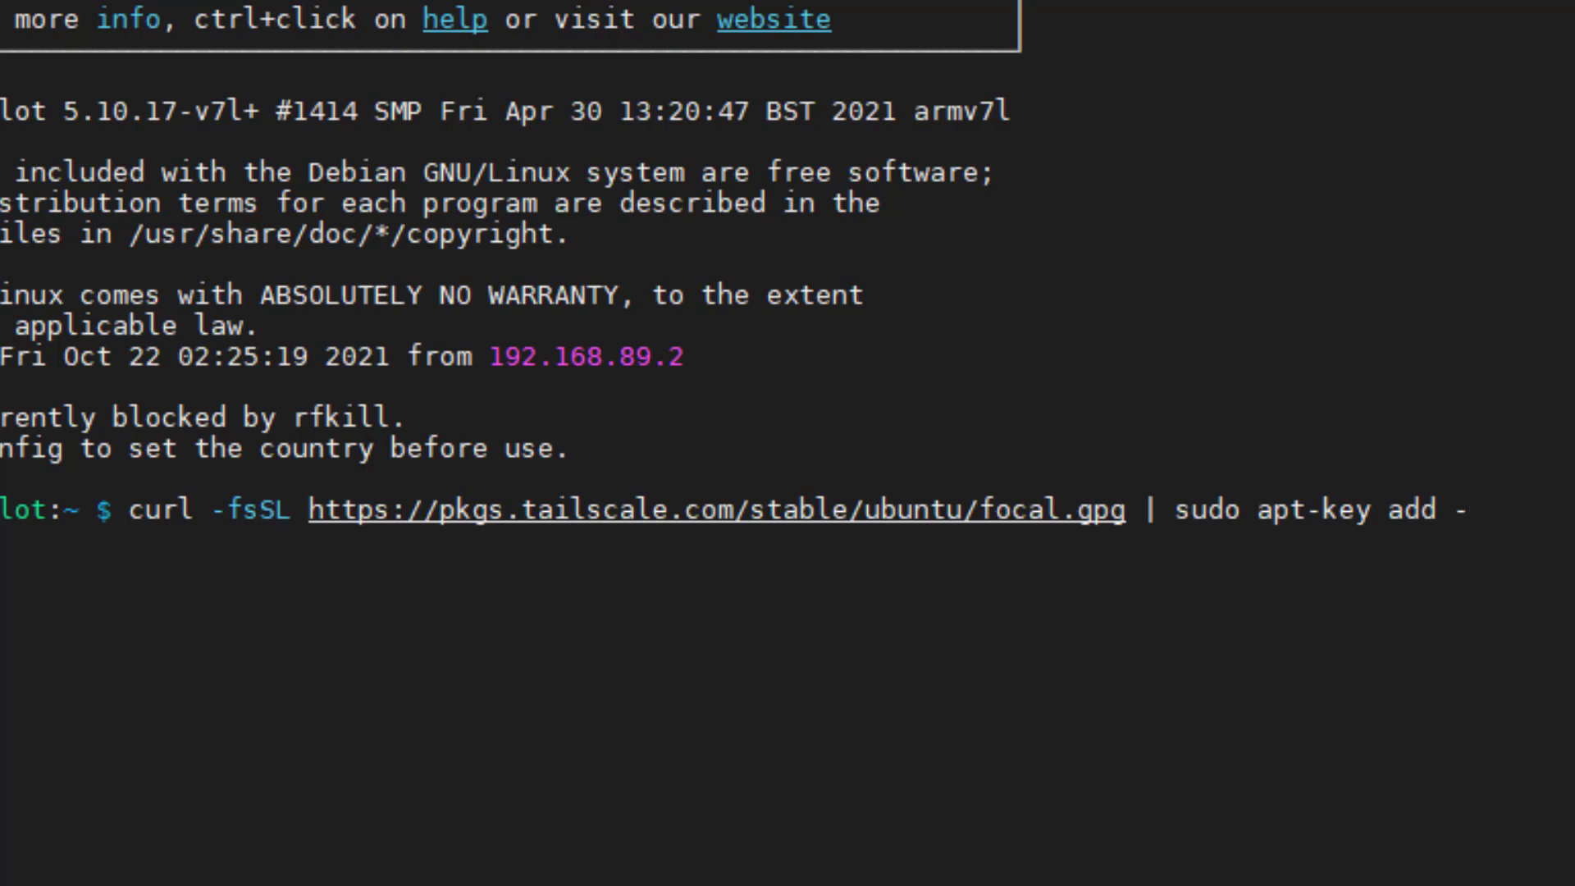
pyautogui.press('Return')
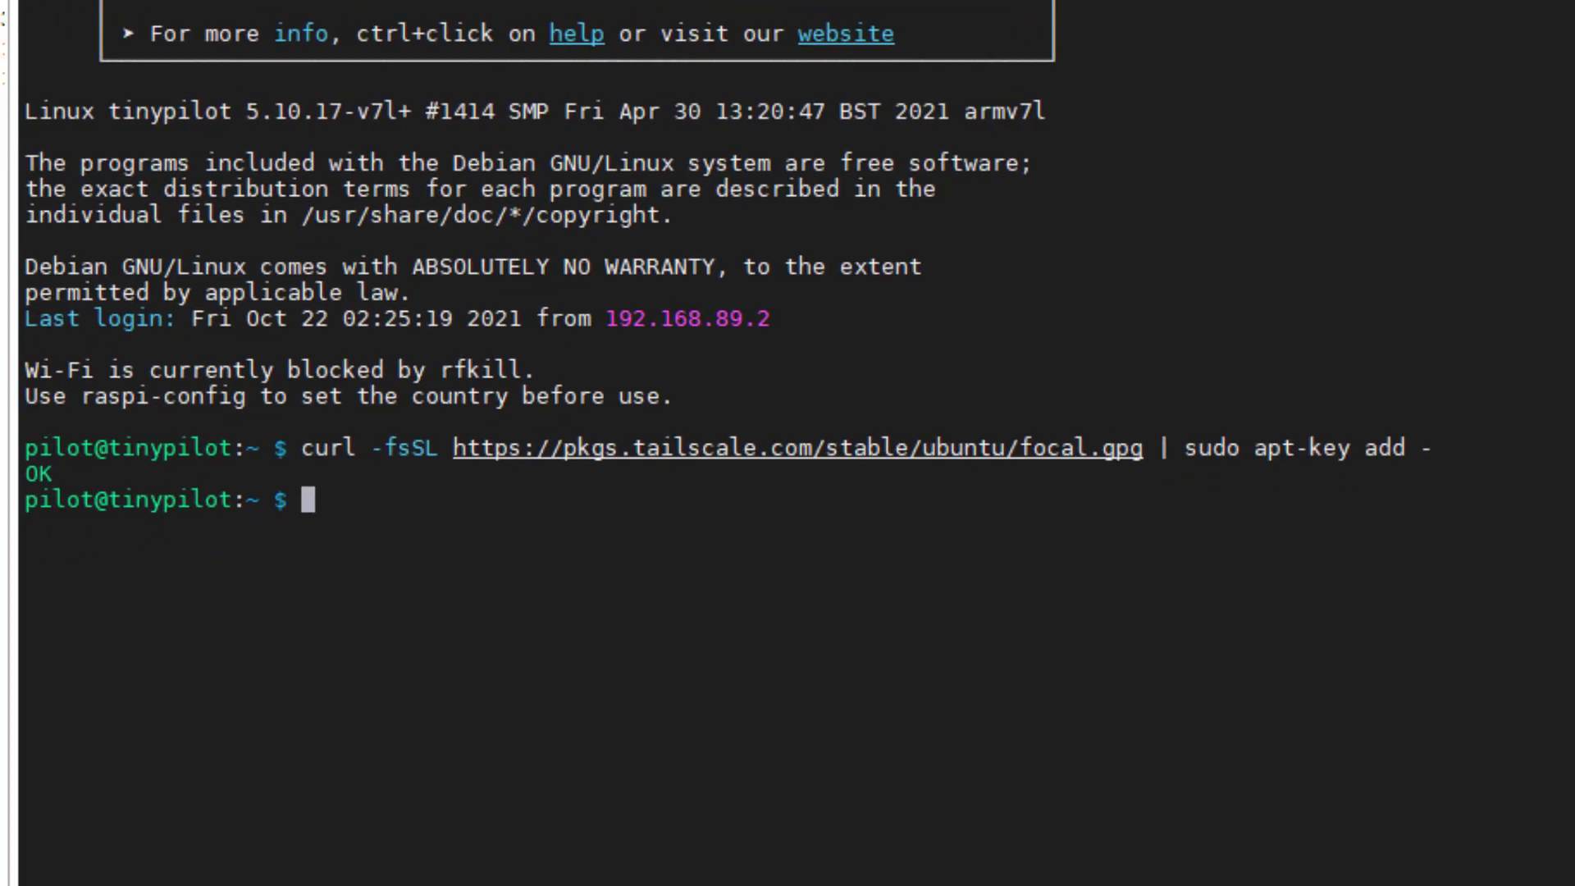
pyautogui.hotkey('ctrl', 'v')
pyautogui.press('Return')
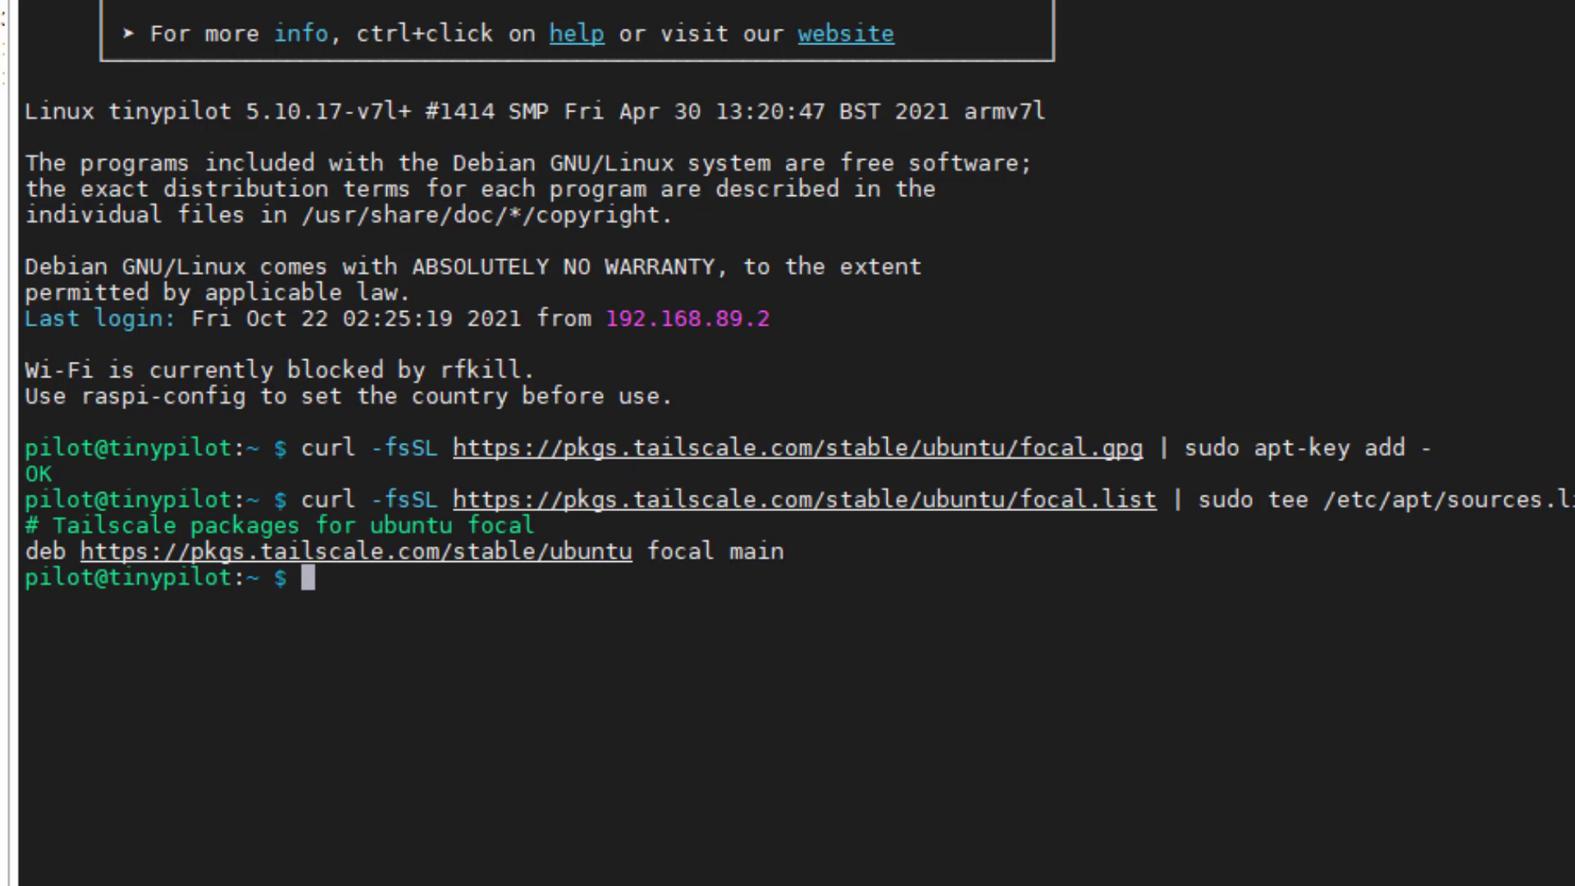
pyautogui.write('sudo apt-get update')
pyautogui.press('Return')
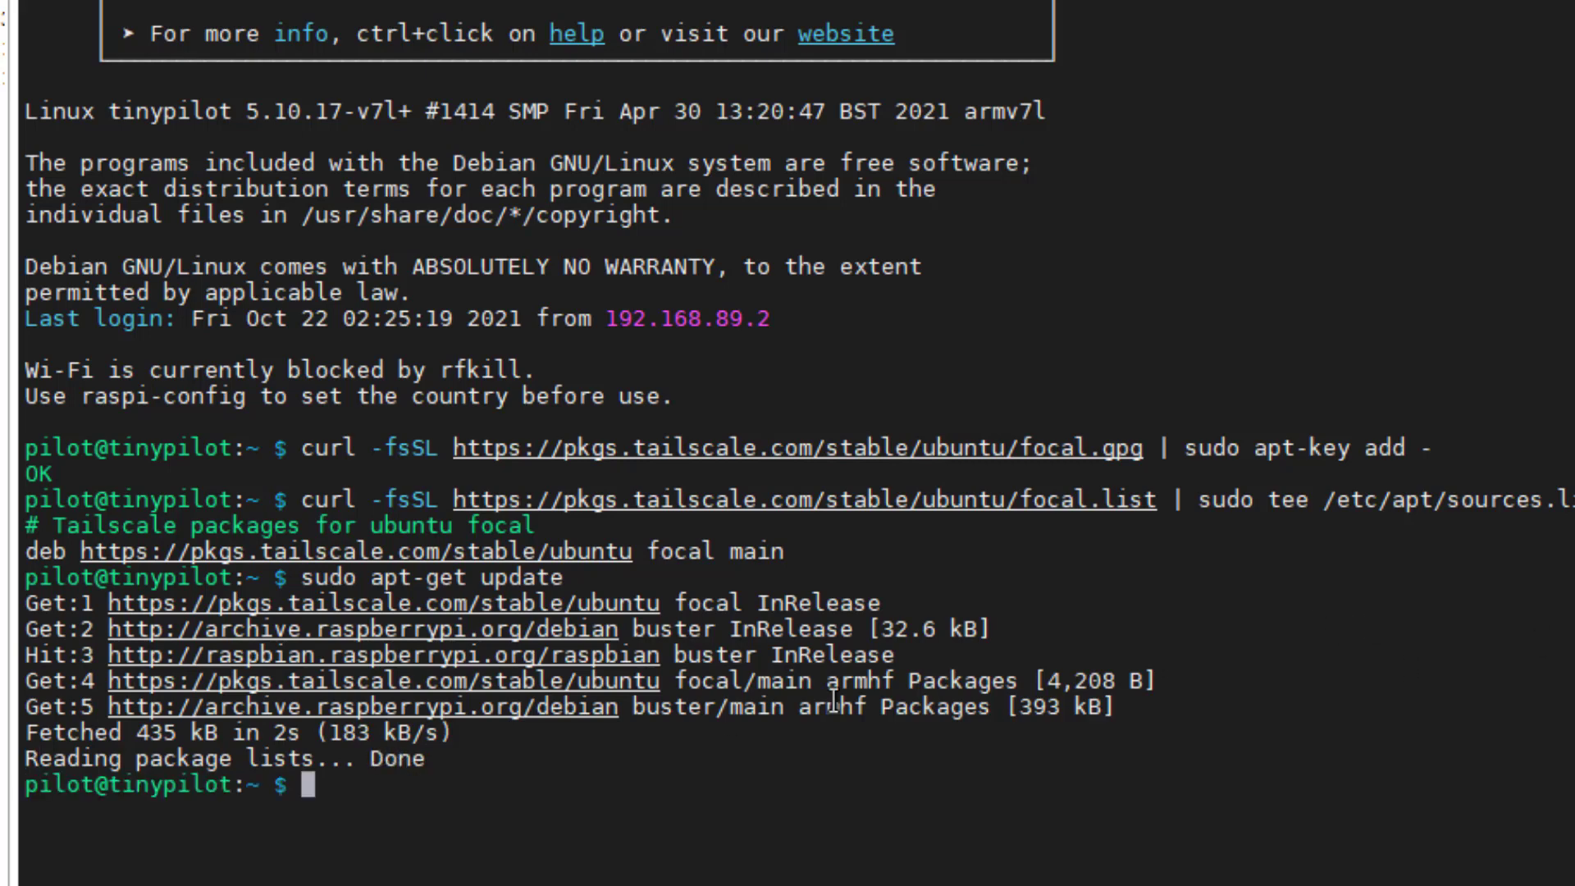
# Step: Install Tailscale 1.16.1 with sudo apt-get install tailscale, then enter sudo tailscale up
pyautogui.write('sudo apt-get install tailscale')
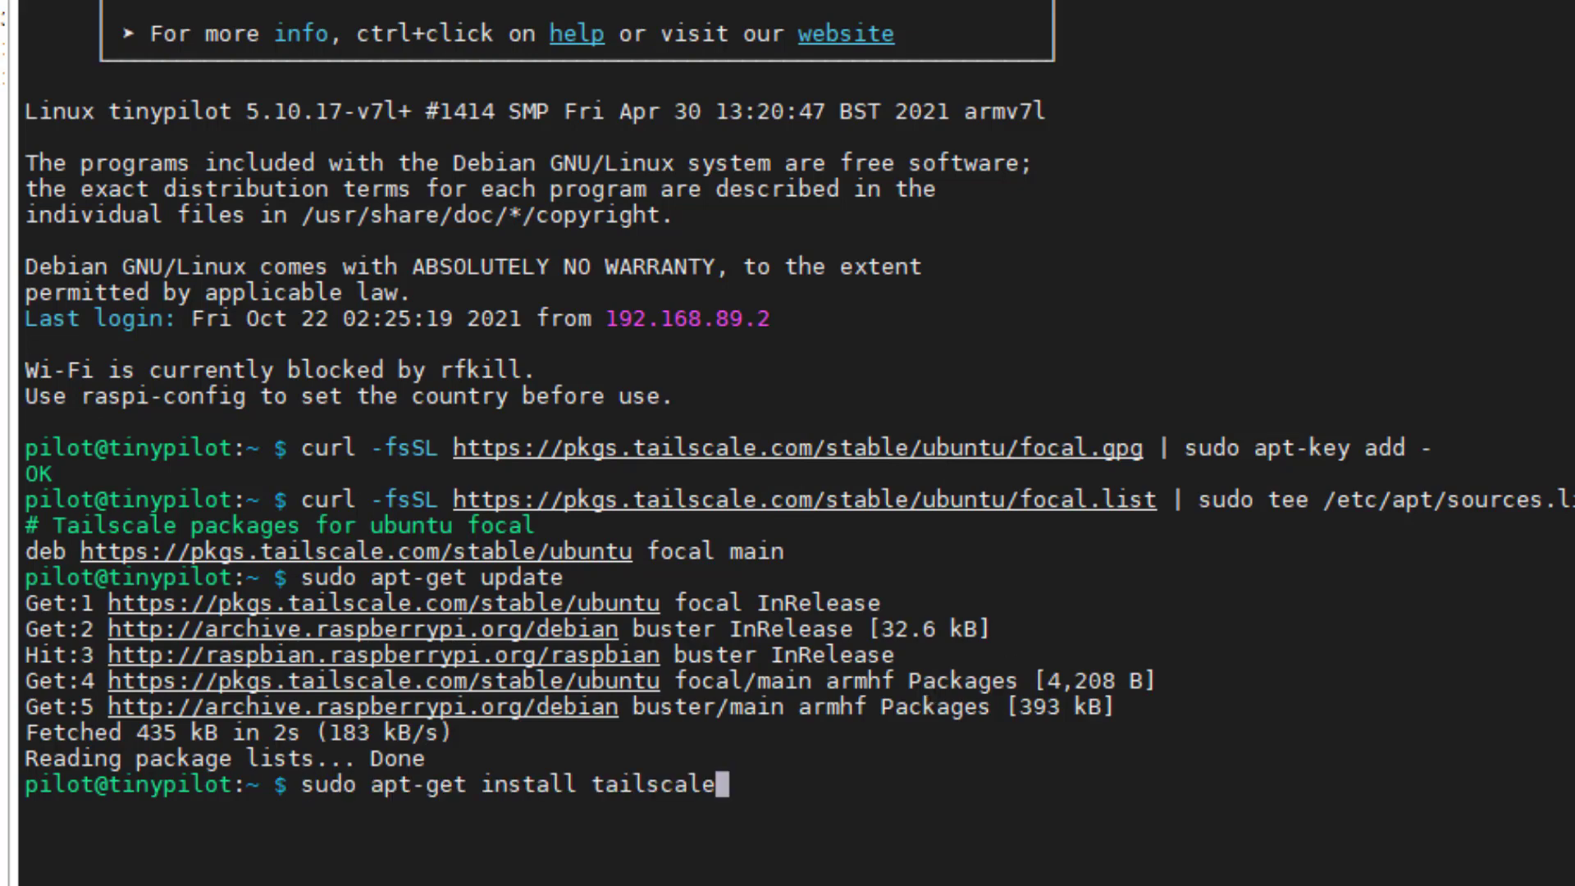
pyautogui.press('Return')
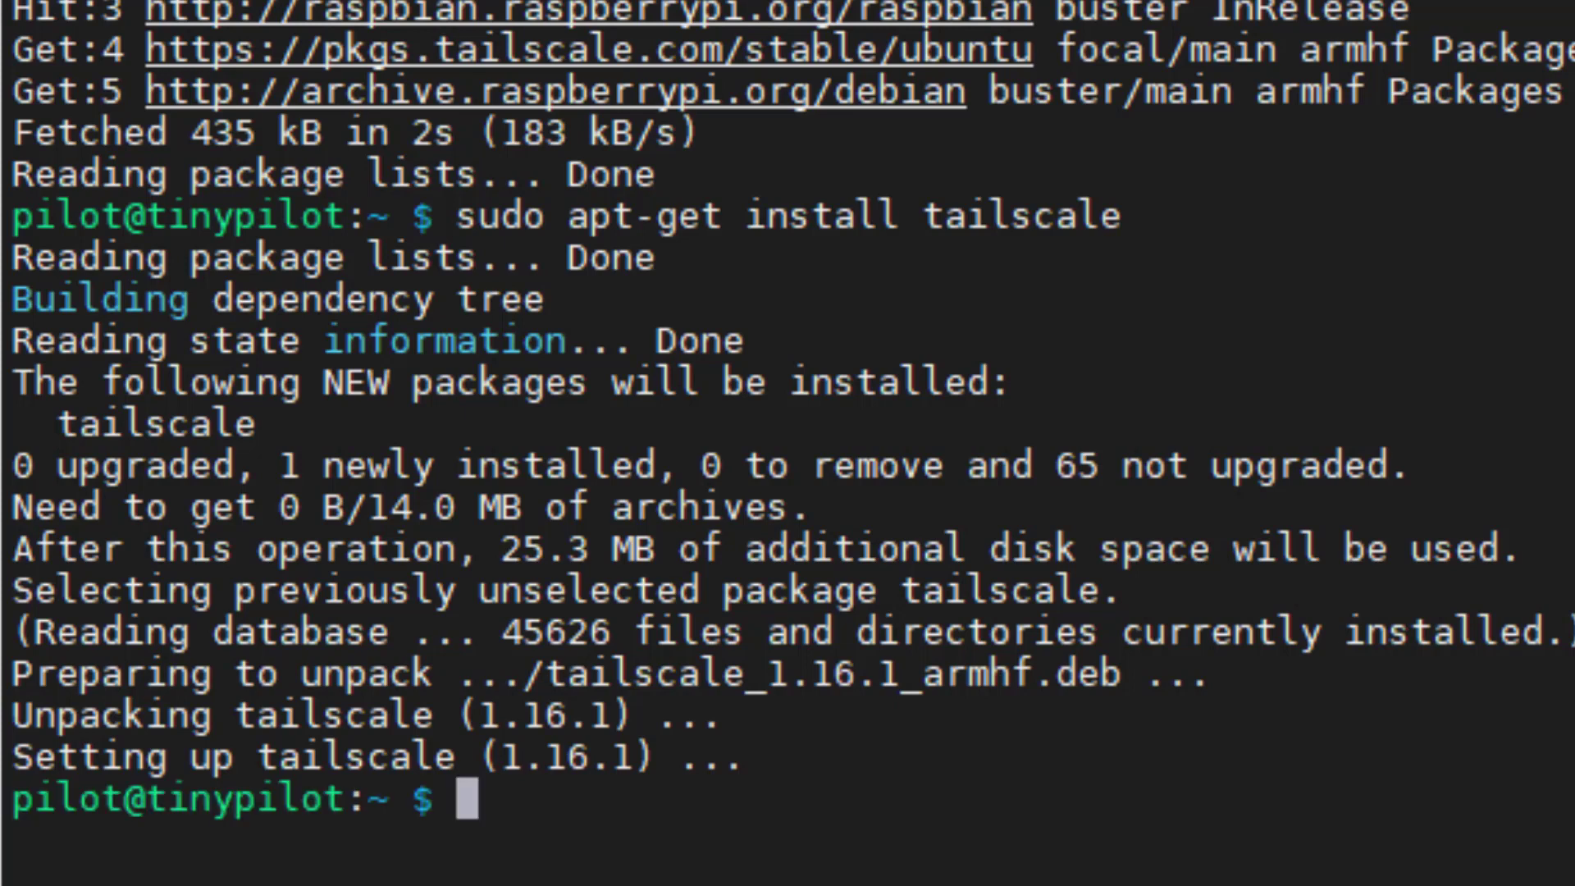
pyautogui.write('sudo tailscale up')
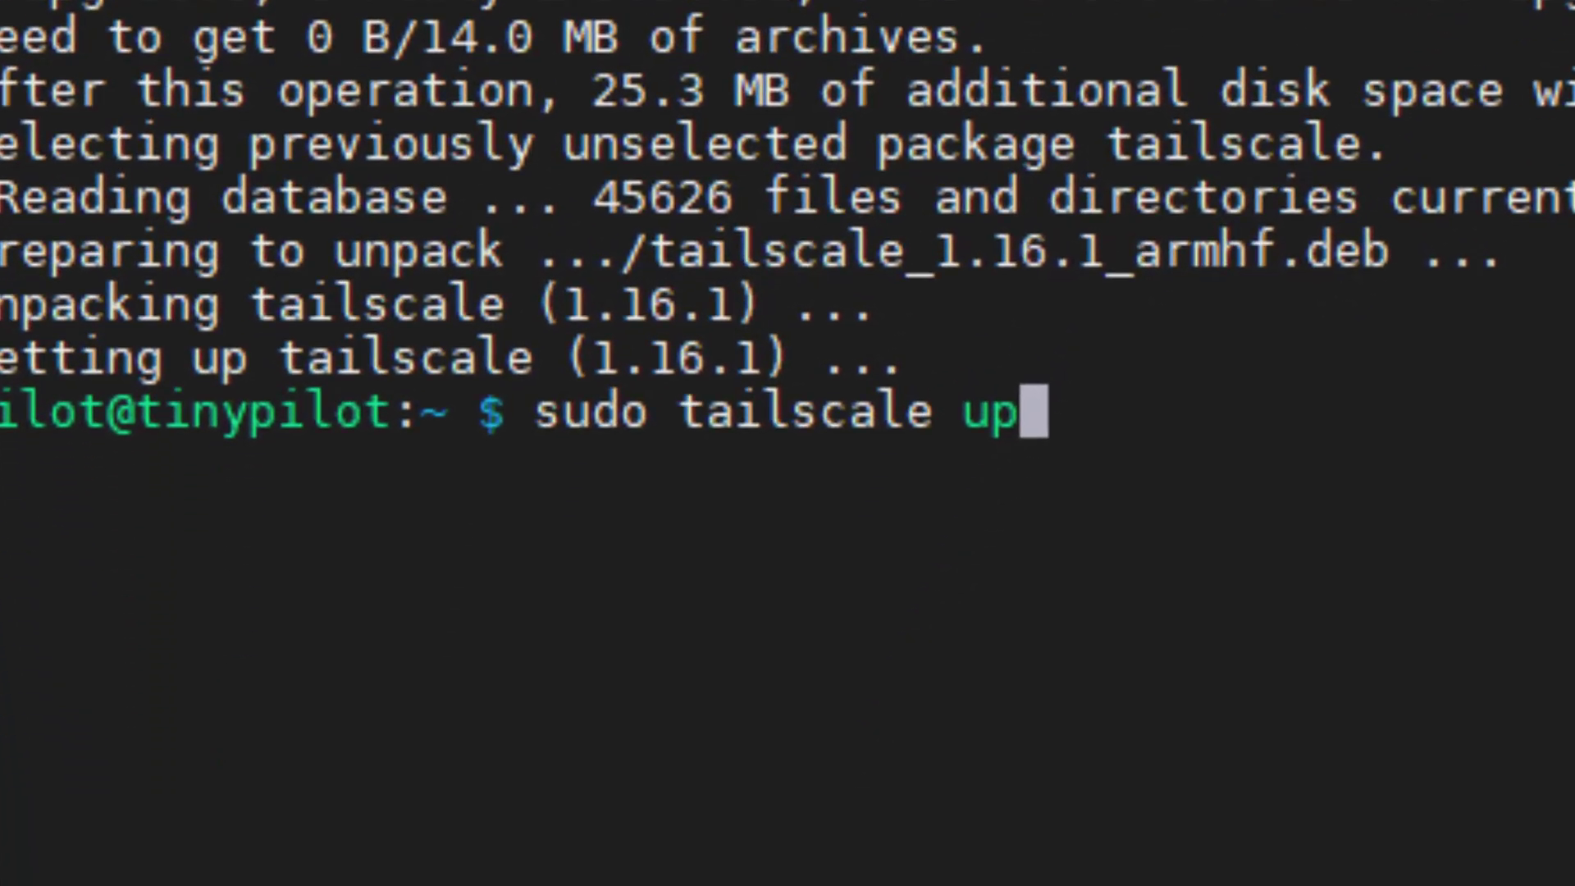
# Step: Run sudo tailscale up and load its printed login URL in the browser
pyautogui.press('Return')
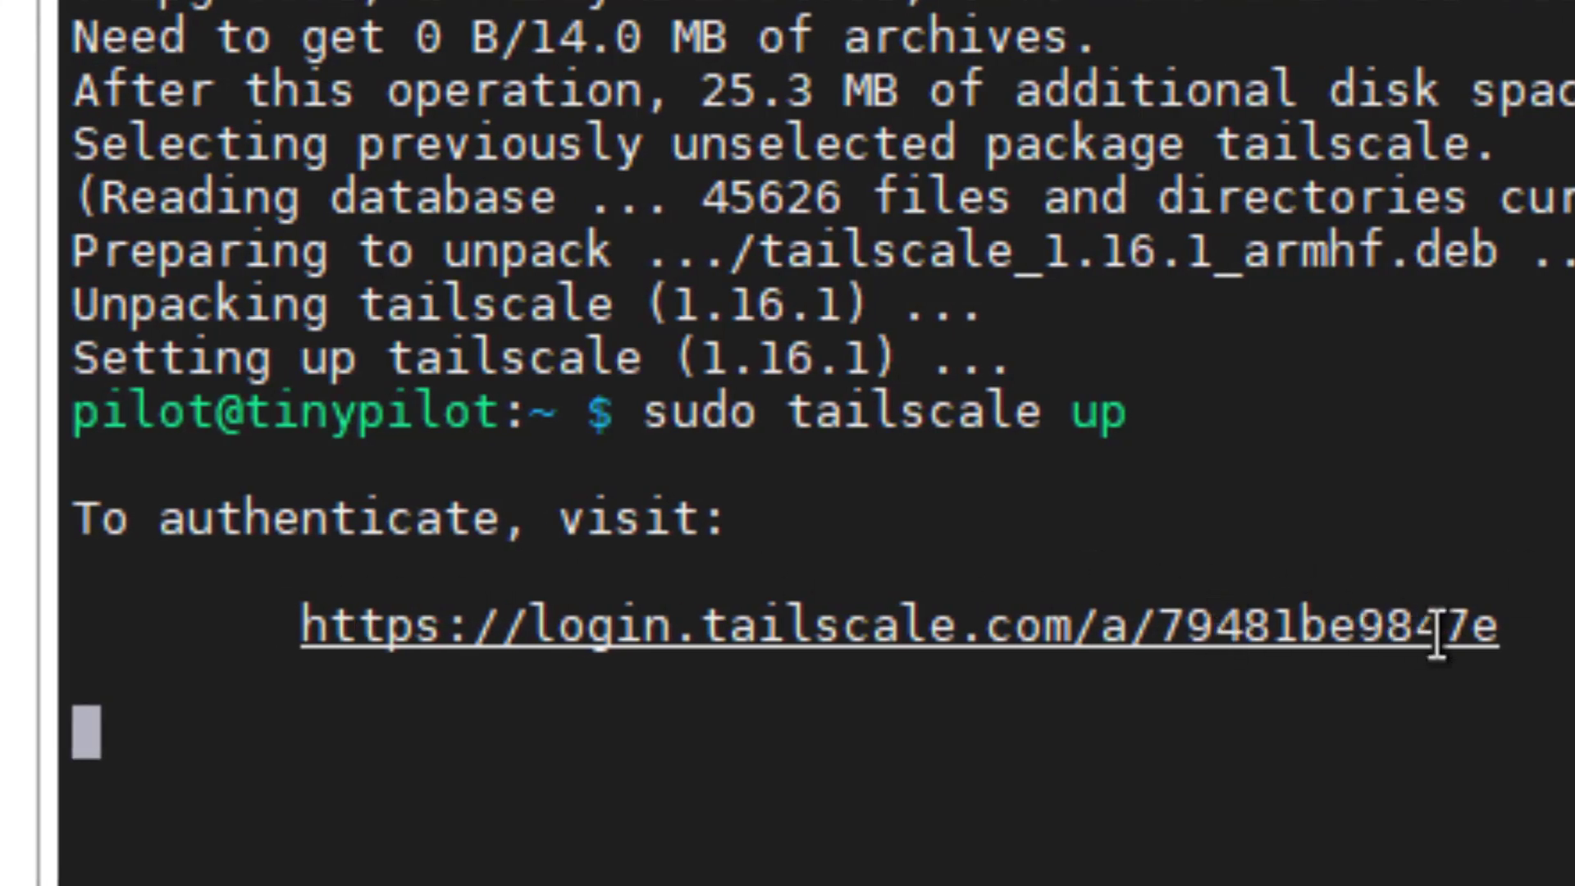
pyautogui.moveTo(1491, 629); pyautogui.dragTo(716, 586)
pyautogui.moveTo(554, 607); pyautogui.dragTo(298, 626)
pyautogui.rightClick(545, 575)
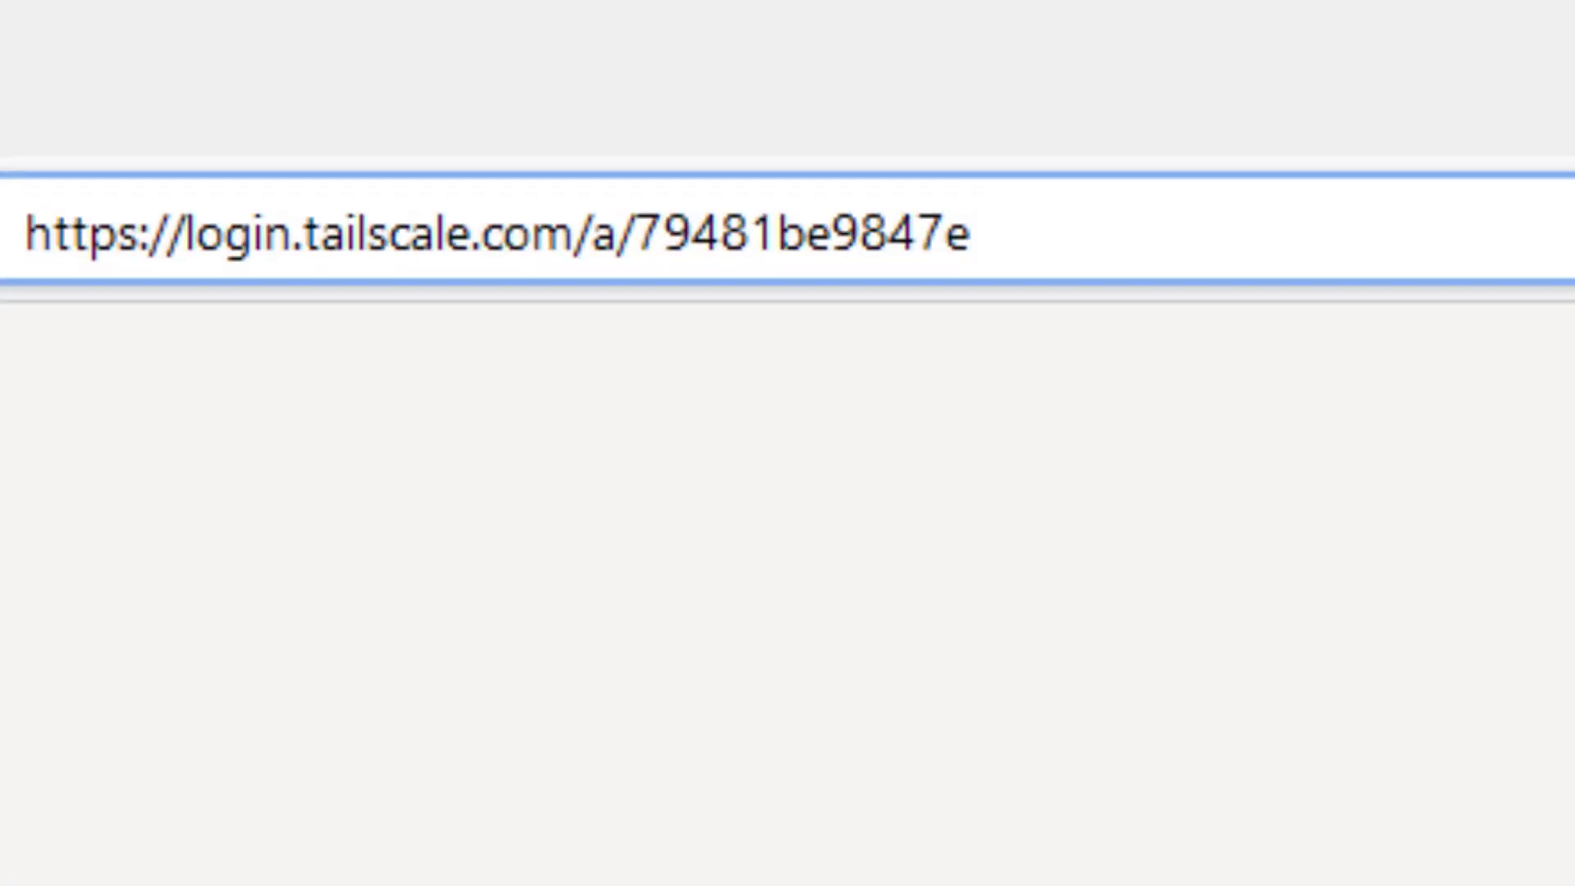
pyautogui.press('Return')
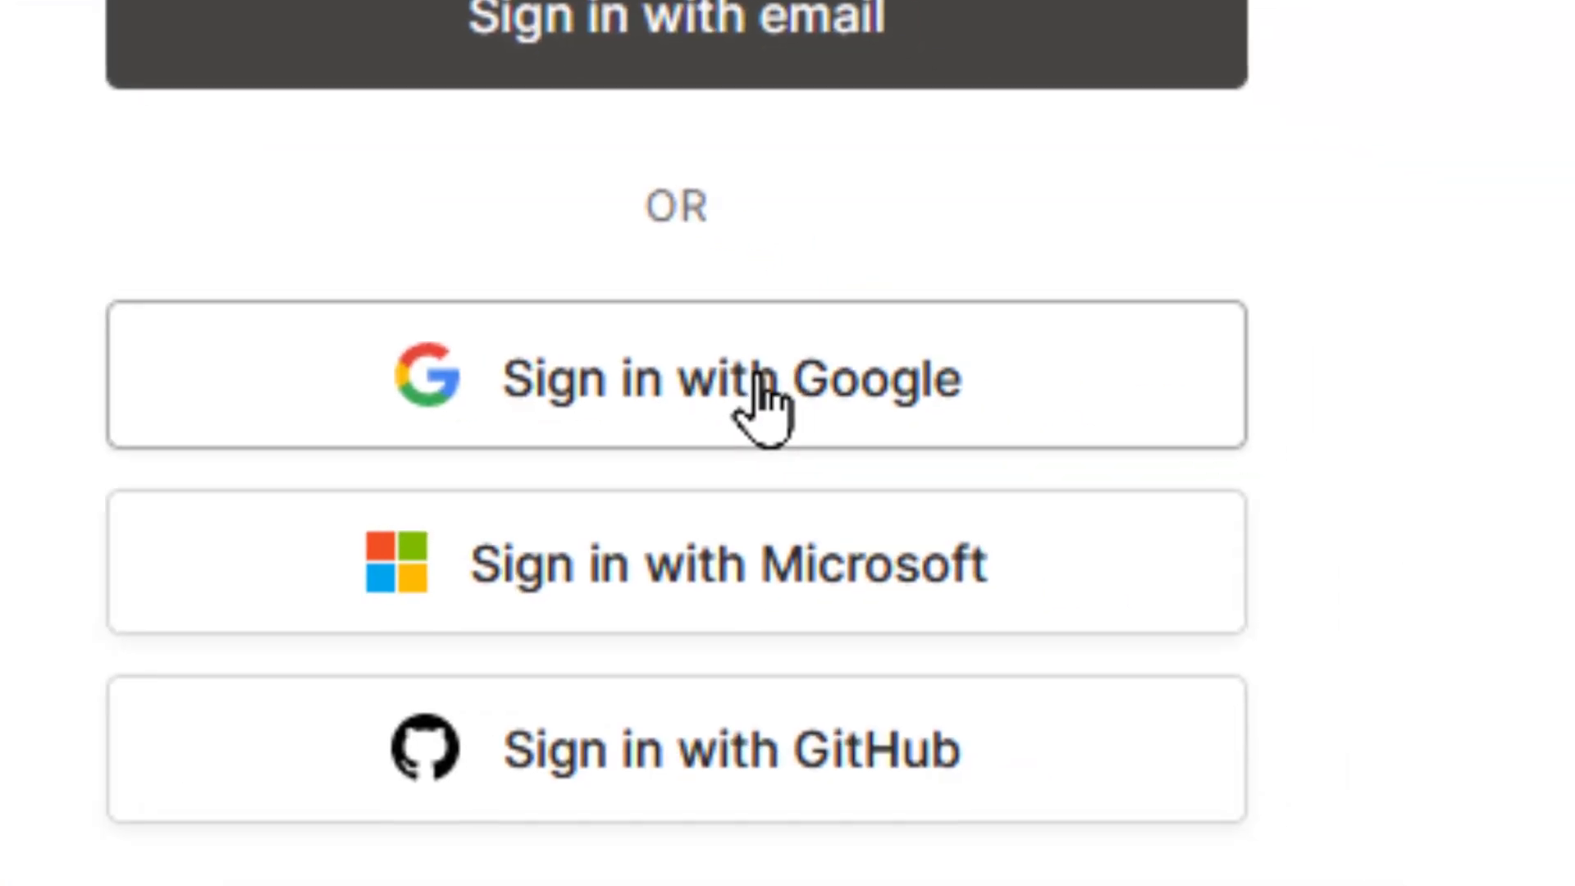
# Step: Authorize TinyPilot by signing in with Google using the saved account and password
pyautogui.click(763, 378)
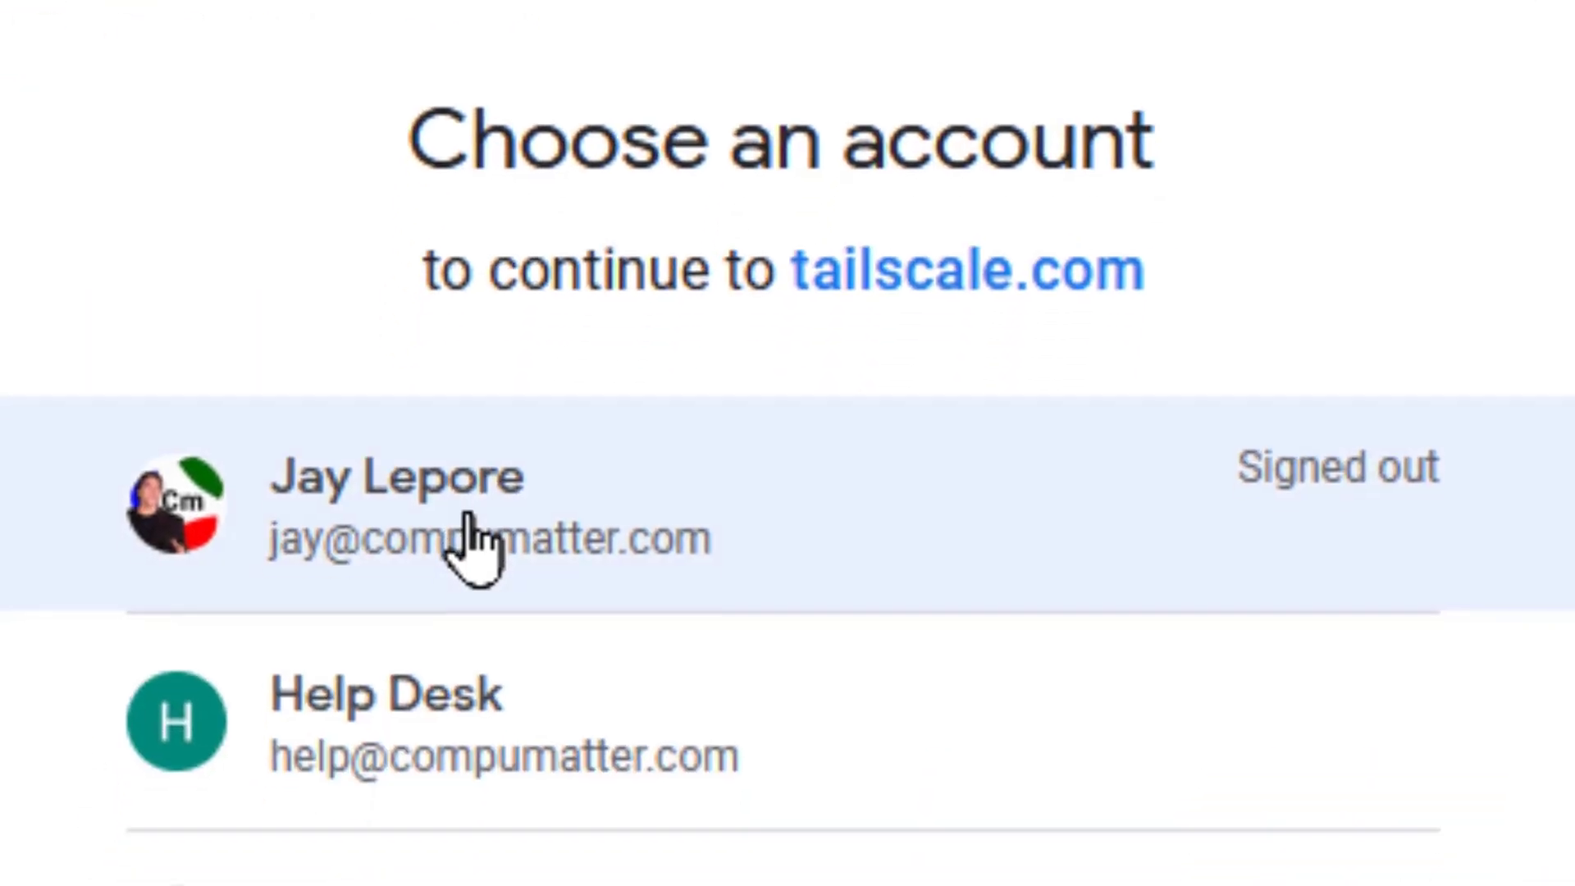
pyautogui.click(493, 521)
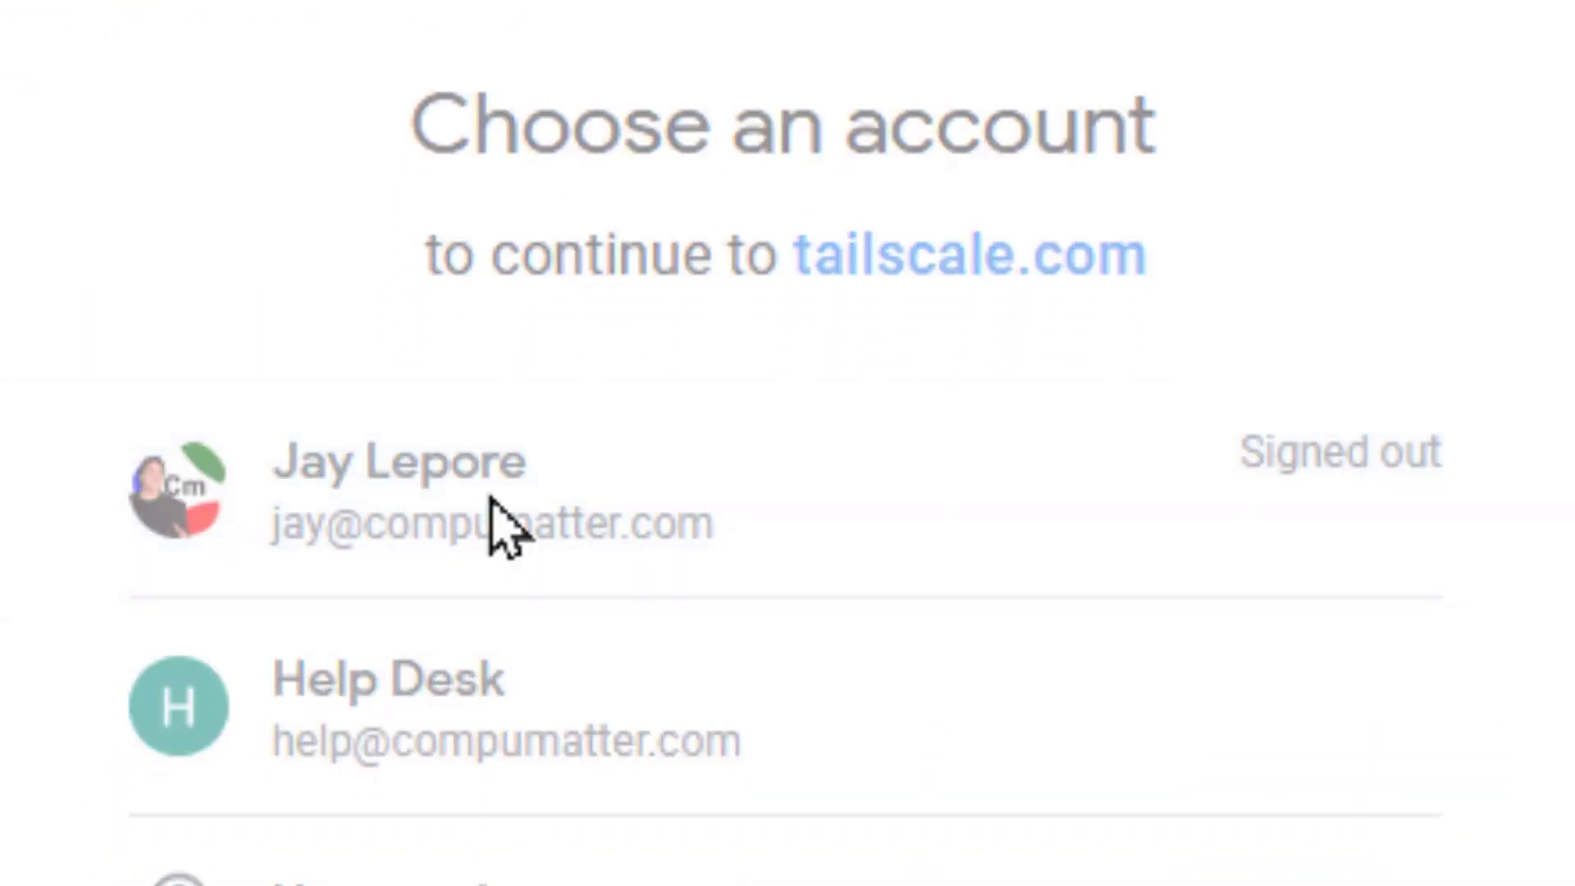
pyautogui.press('Return')
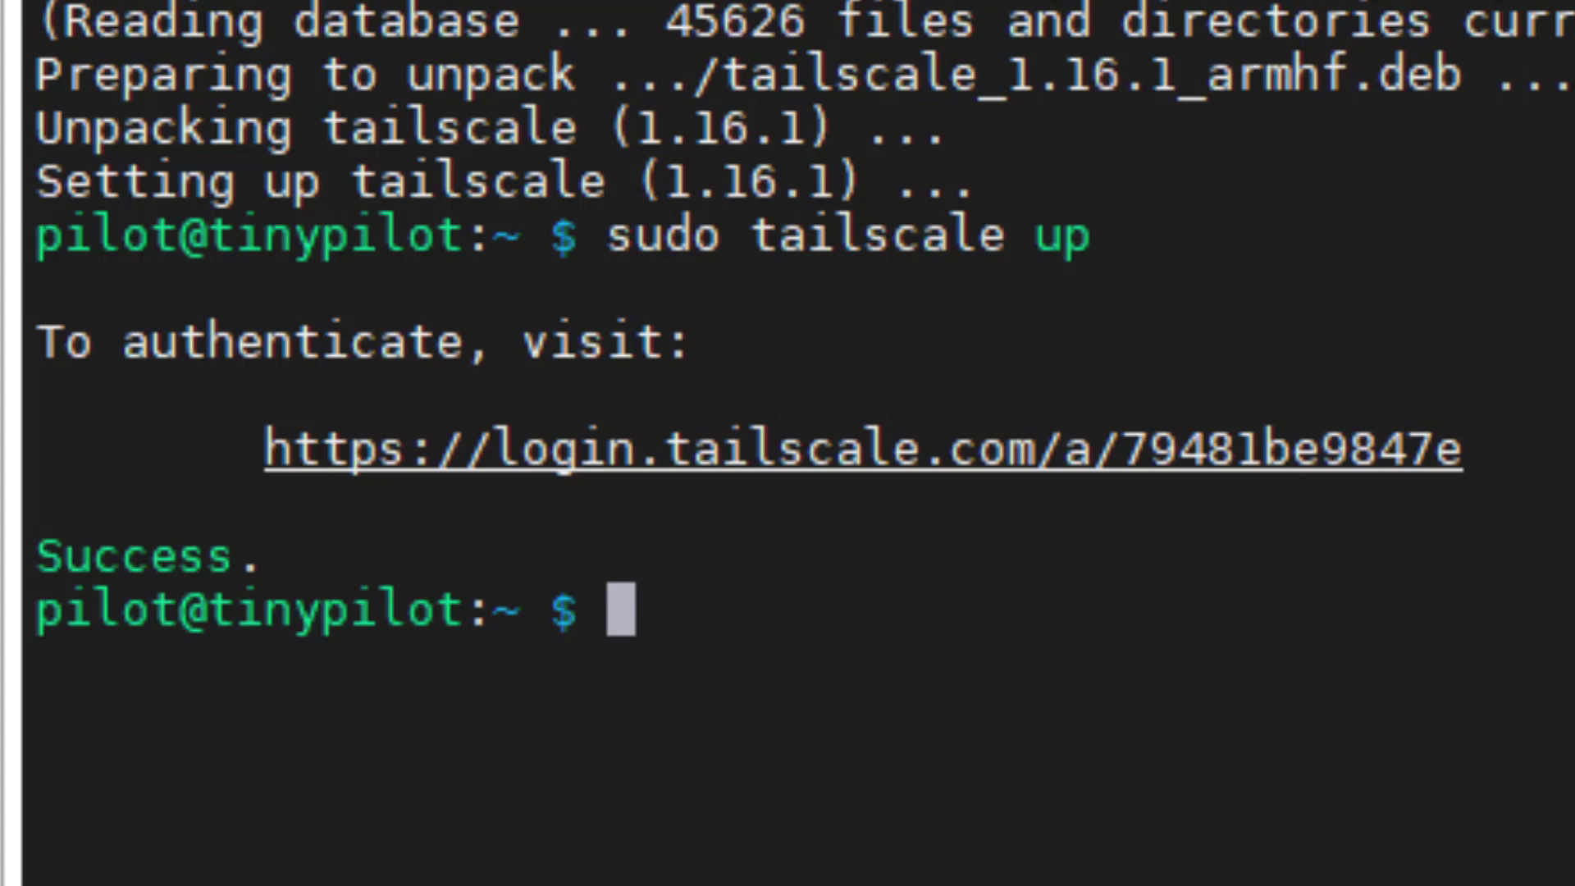
# Step: Run tailscale ip -4 and select the returned address 100.114.145.70
pyautogui.write('tailscale ip -4')
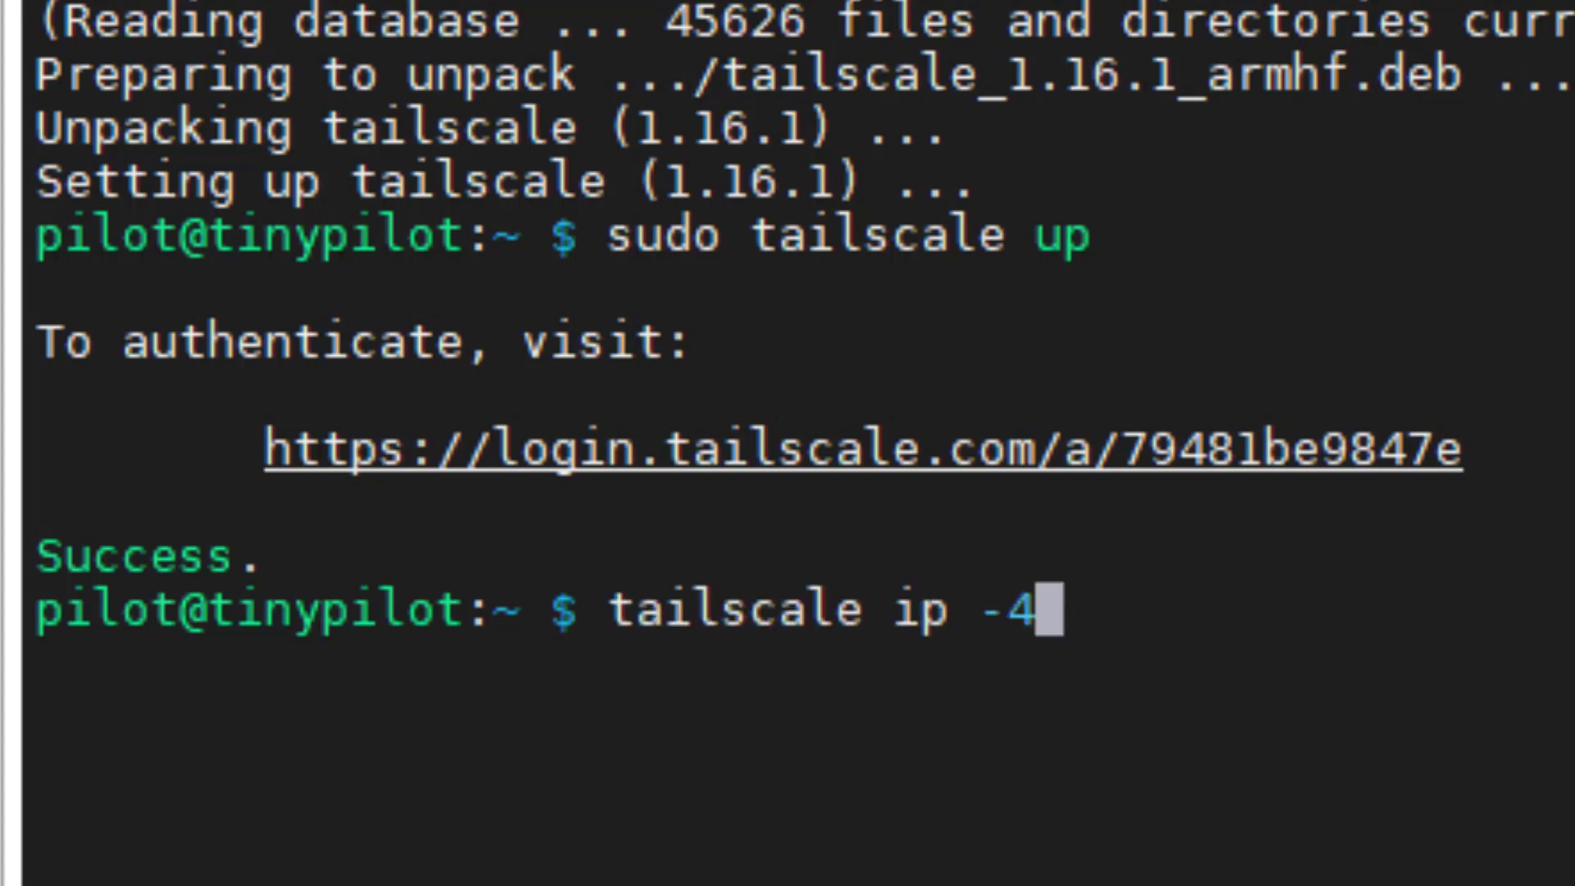
pyautogui.press('Return')
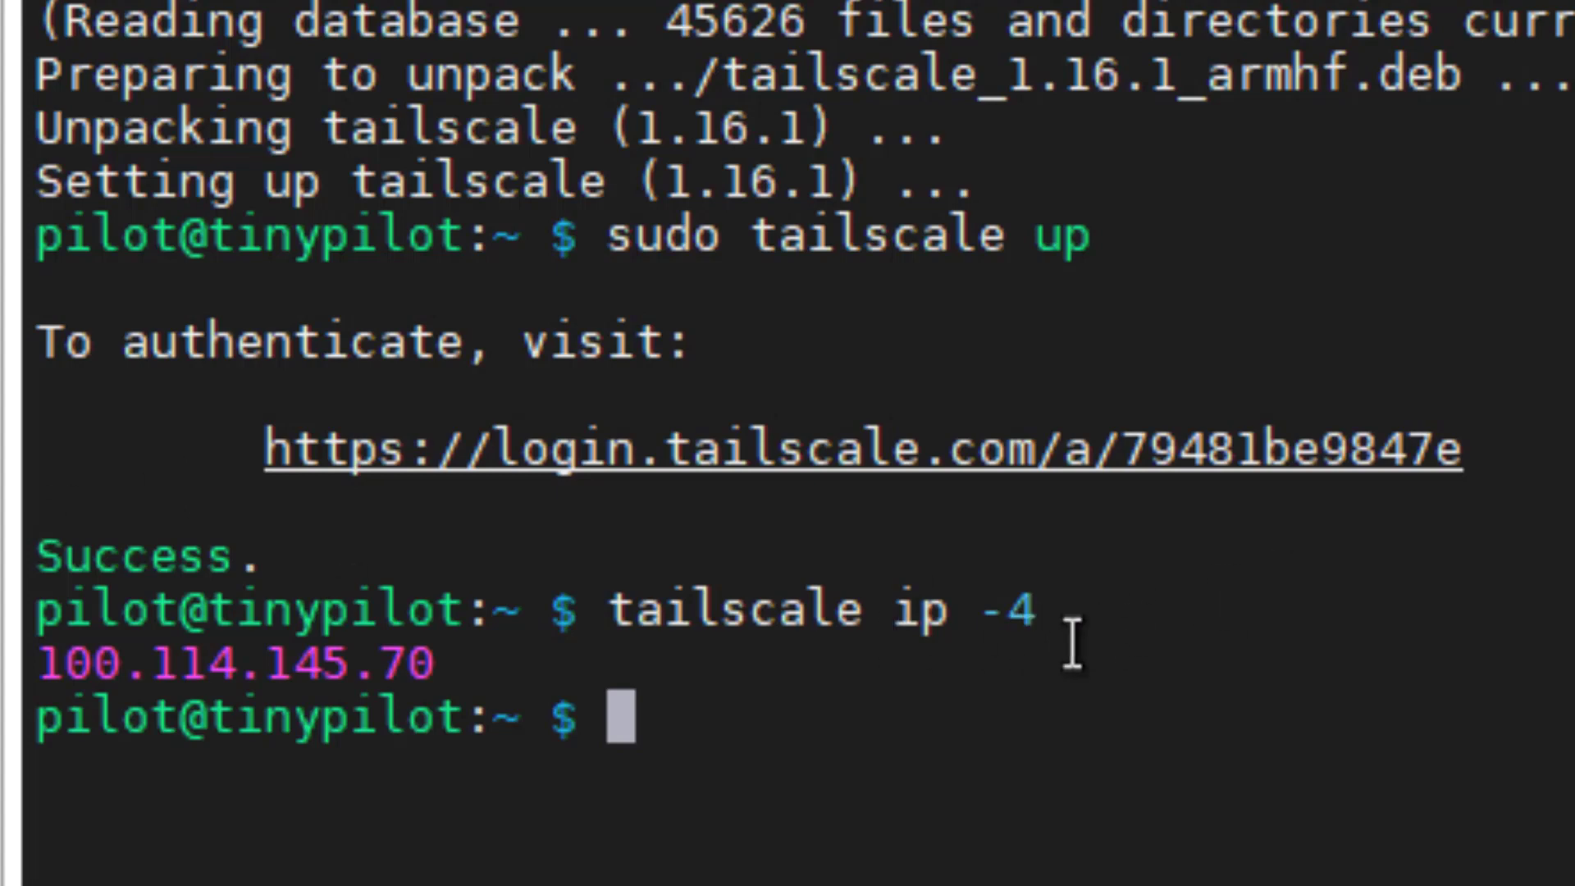
pyautogui.moveTo(435, 661); pyautogui.dragTo(35, 663)
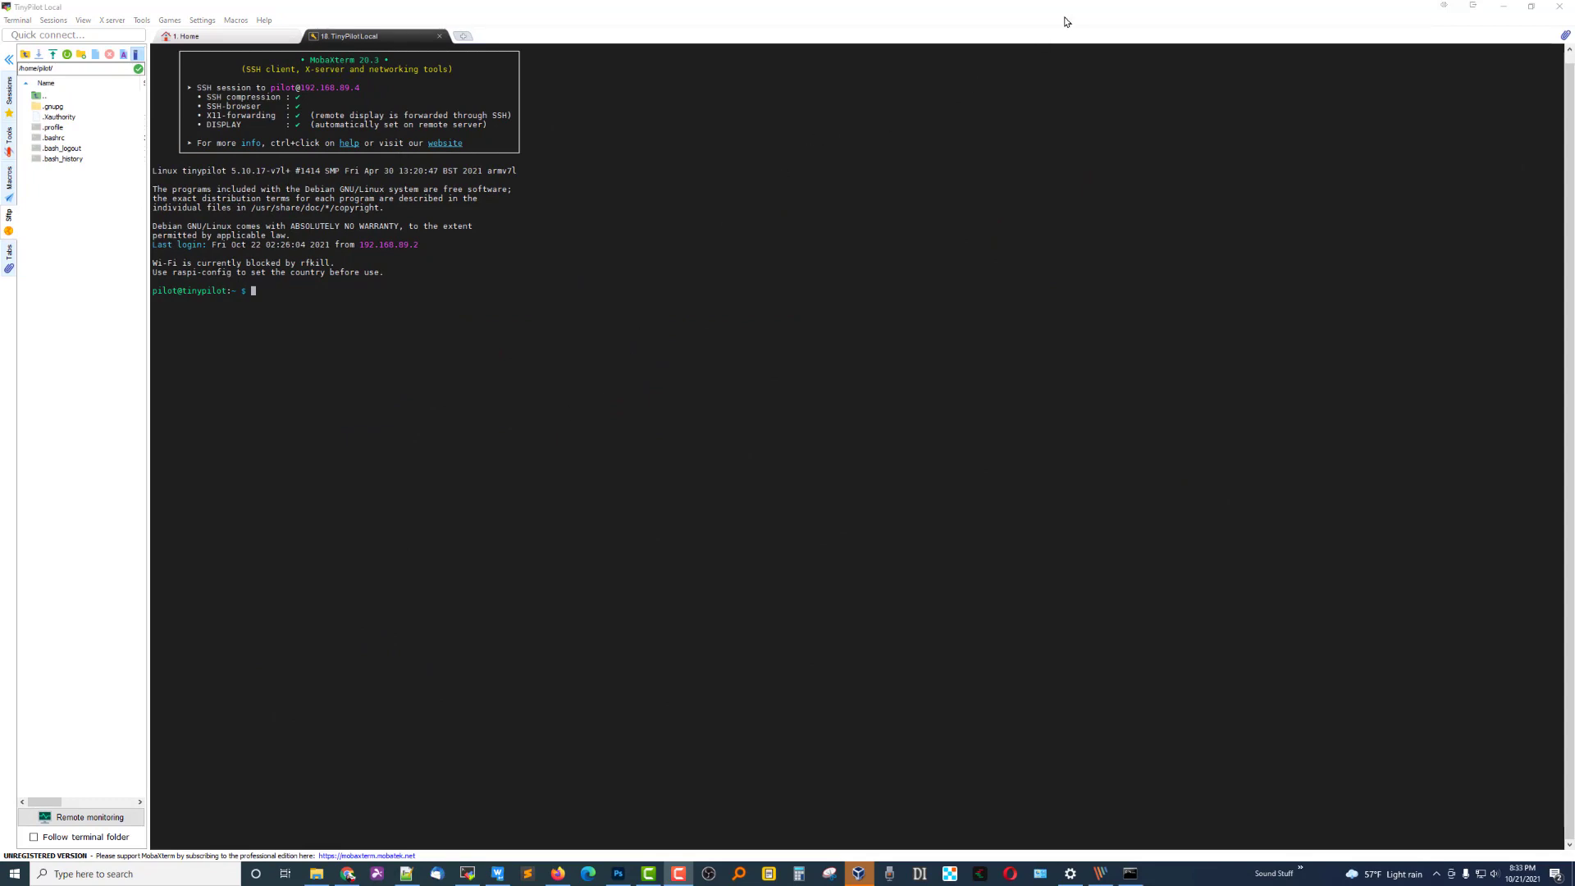
# Step: Move the MobaXterm window aside to reveal the tailscale.com homepage
pyautogui.moveTo(1089, 11); pyautogui.dragTo(323, 306)
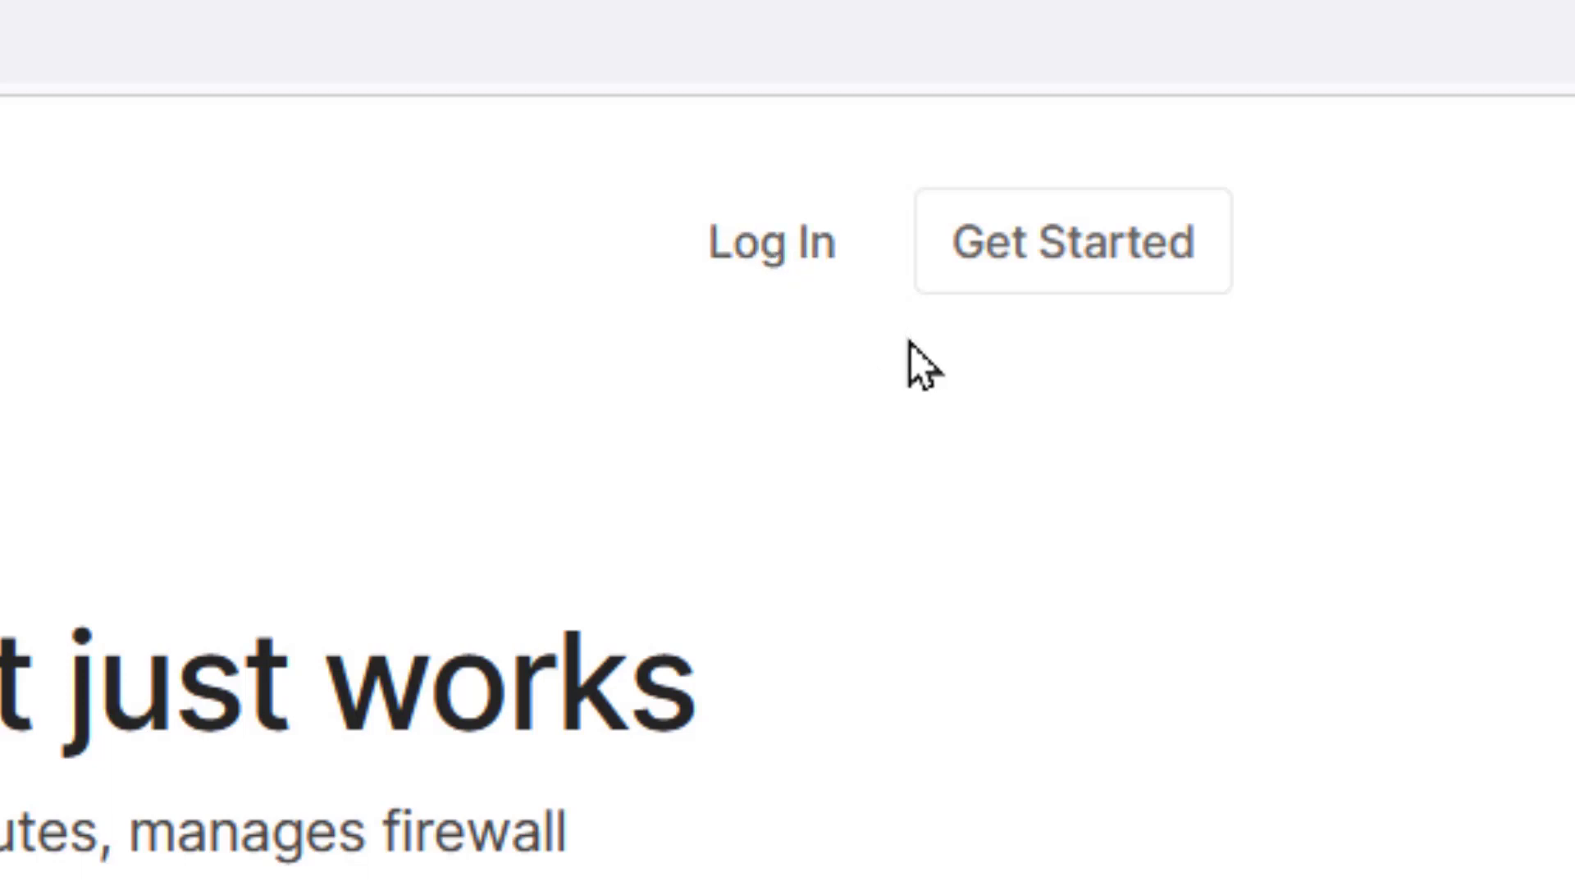
# Step: Log in from tailscale.com to reach the admin console at login.tailscale.com/admin
pyautogui.click(771, 243)
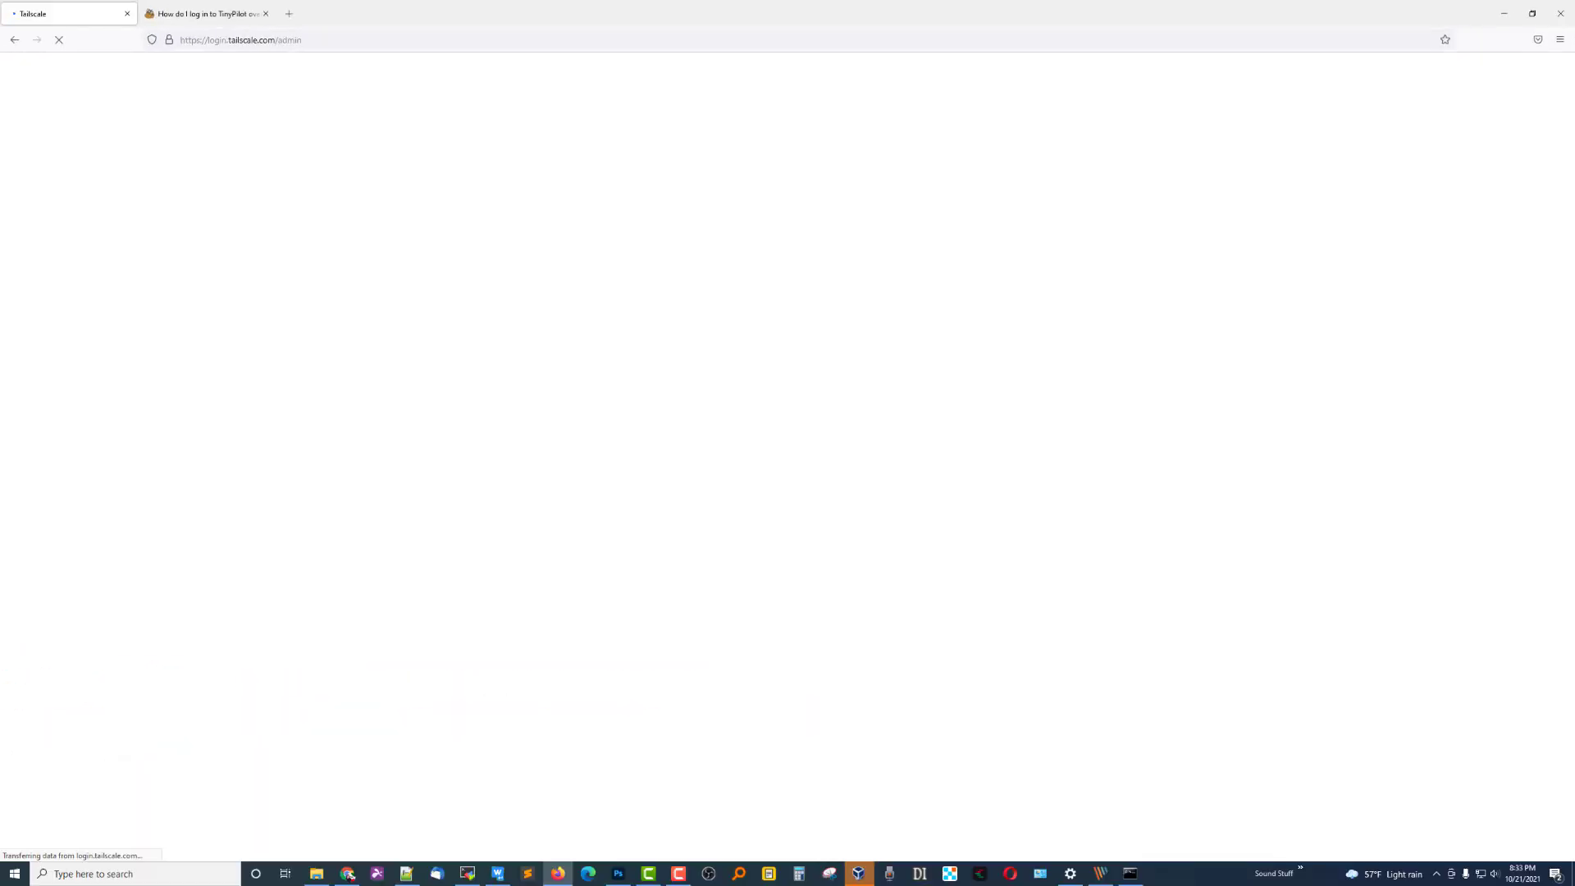